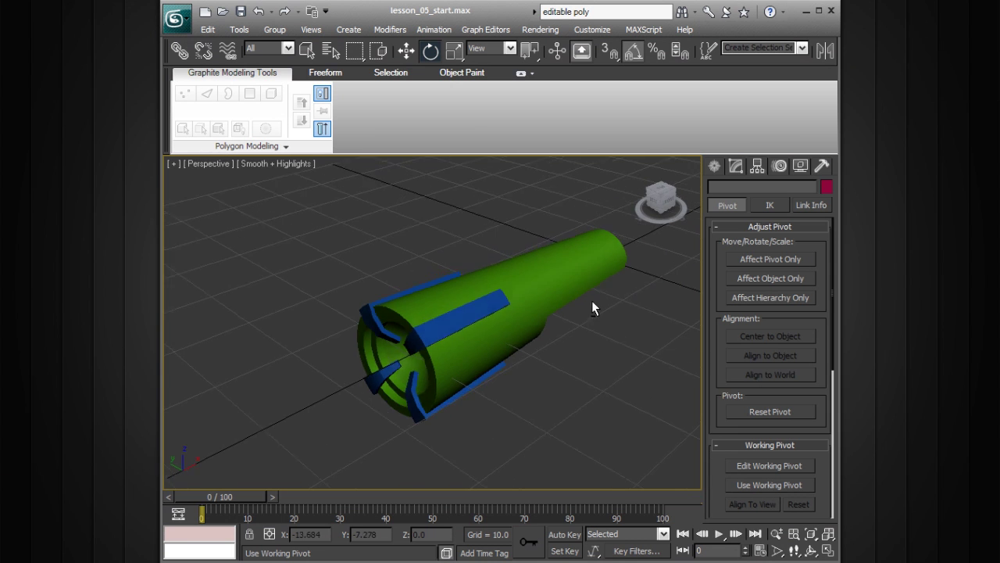
Step: Select the blue prongs and the green body together in the four-viewport layout
key("alt+w")
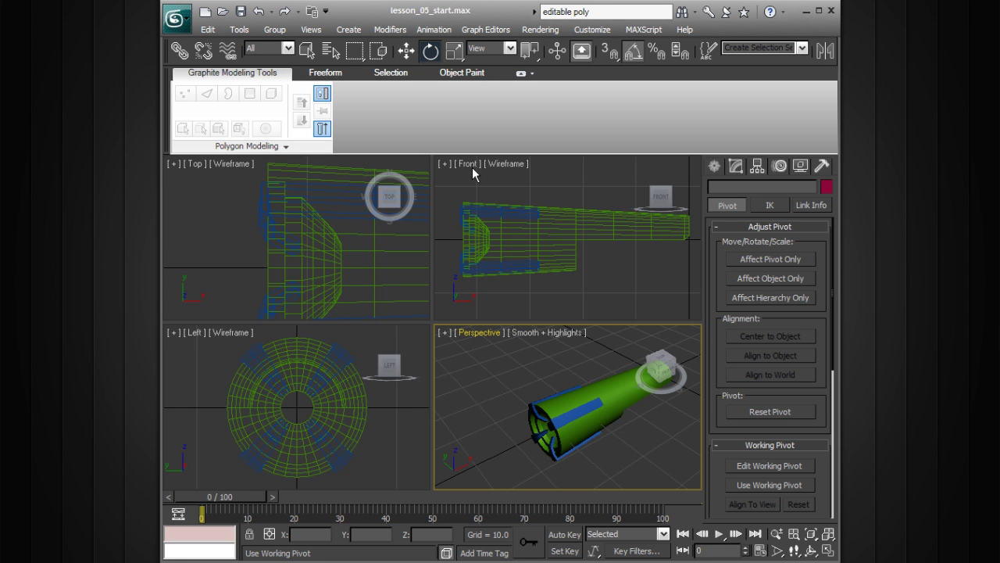
middle_click_drag(614, 415, 574, 414)
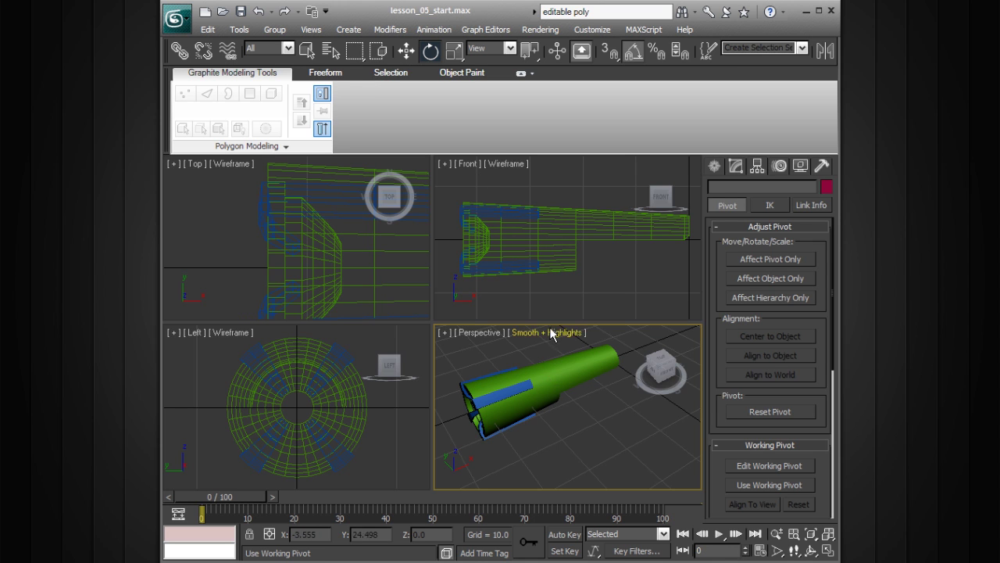
left_click(521, 389)
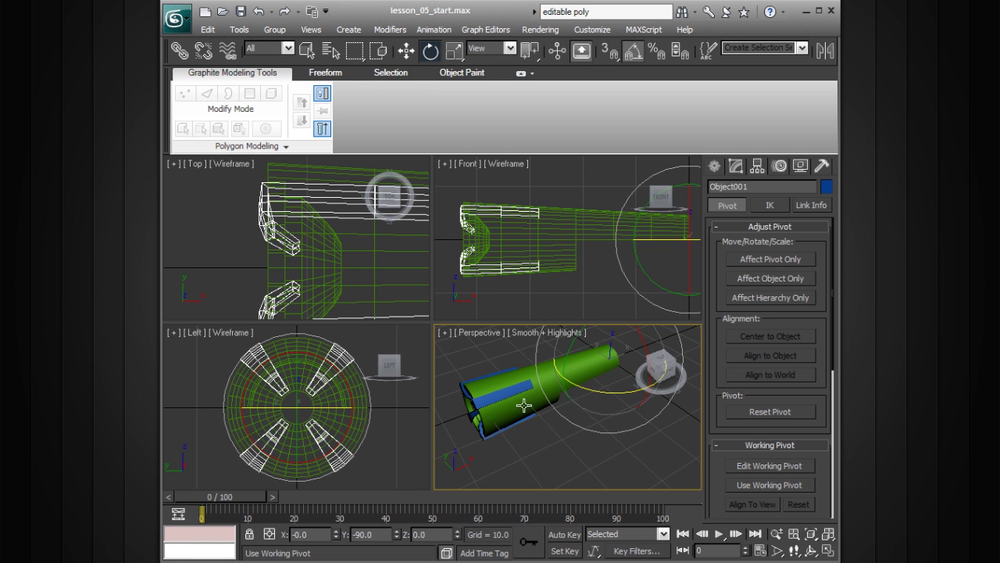
left_click(529, 402, "ctrl")
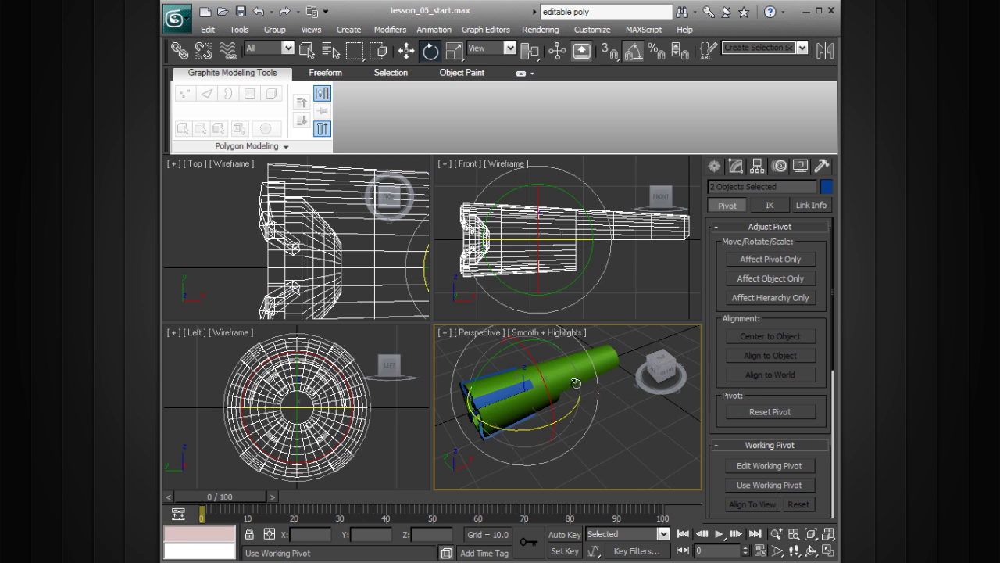
left_click_drag(538, 429, 516, 427)
key("ctrl+z")
Step: Rotate both selected objects 90 degrees about the vertical axis around the working pivot, and turn the working pivot off
middle_click_drag(614, 362, 584, 409, "alt")
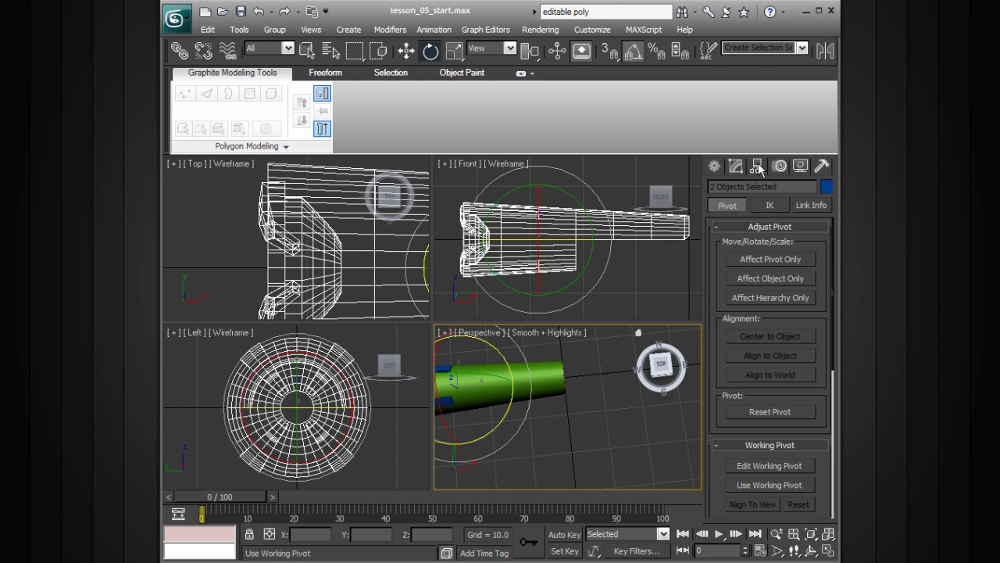
left_click(798, 486)
middle_click_drag(626, 437, 602, 402, "alt")
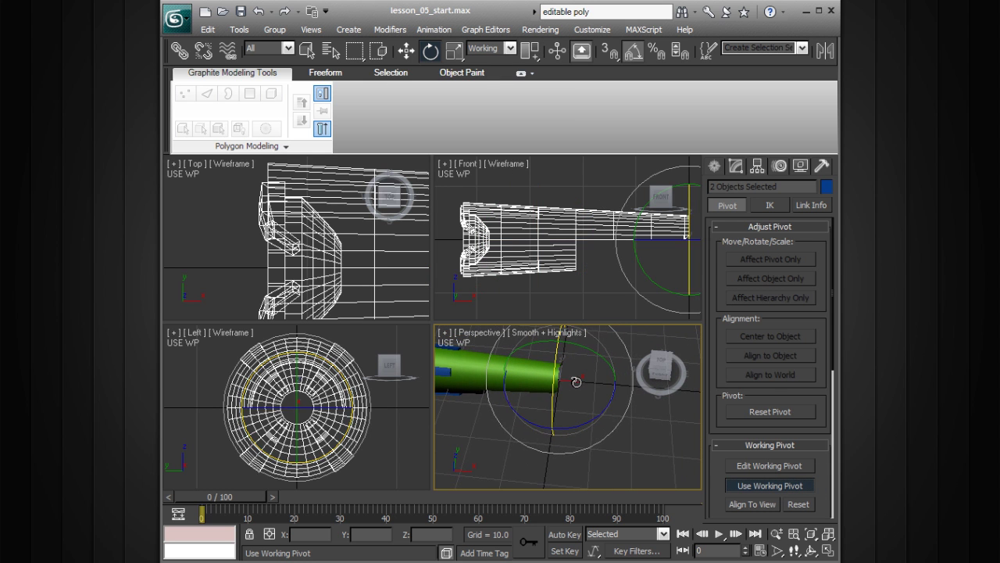
middle_click_drag(586, 406, 637, 445, "alt")
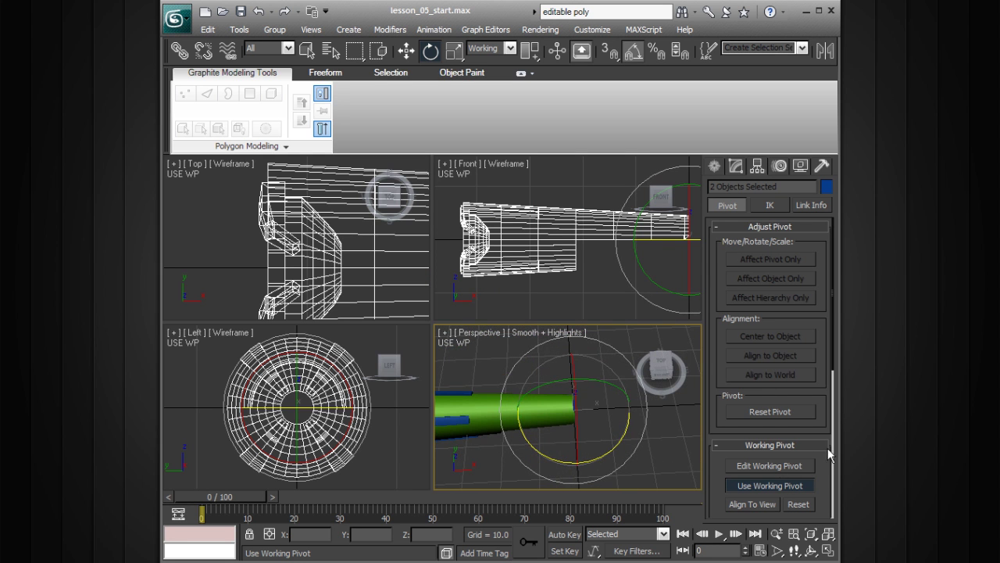
left_click_drag(615, 443, 472, 409)
middle_click_drag(551, 413, 650, 430, "alt")
middle_click_drag(639, 249, 534, 256)
key("z")
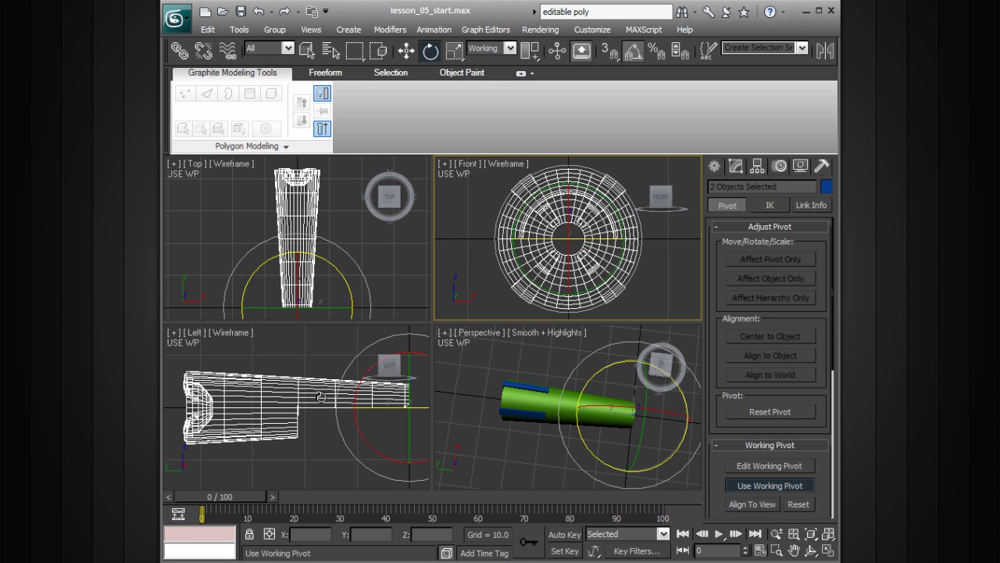
left_click(756, 484)
Step: Examine the front opening, prongs and side of the rotated model in the maximized Perspective view
middle_click_drag(594, 407, 541, 391, "alt")
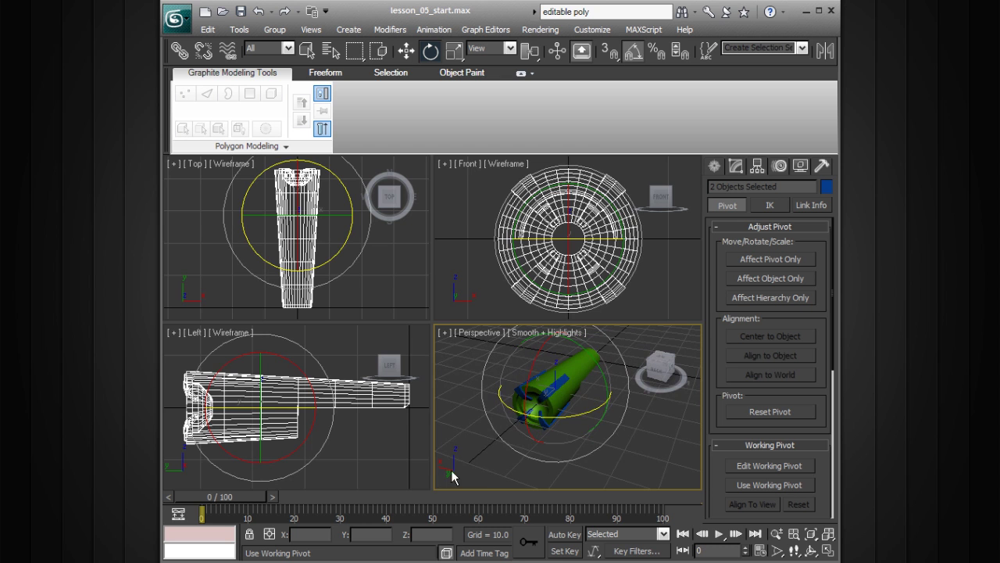
middle_click_drag(517, 441, 547, 412, "alt")
key("alt+w")
scroll(527, 393, "up", 6)
middle_click_drag(520, 365, 617, 295, "alt")
left_click(737, 167)
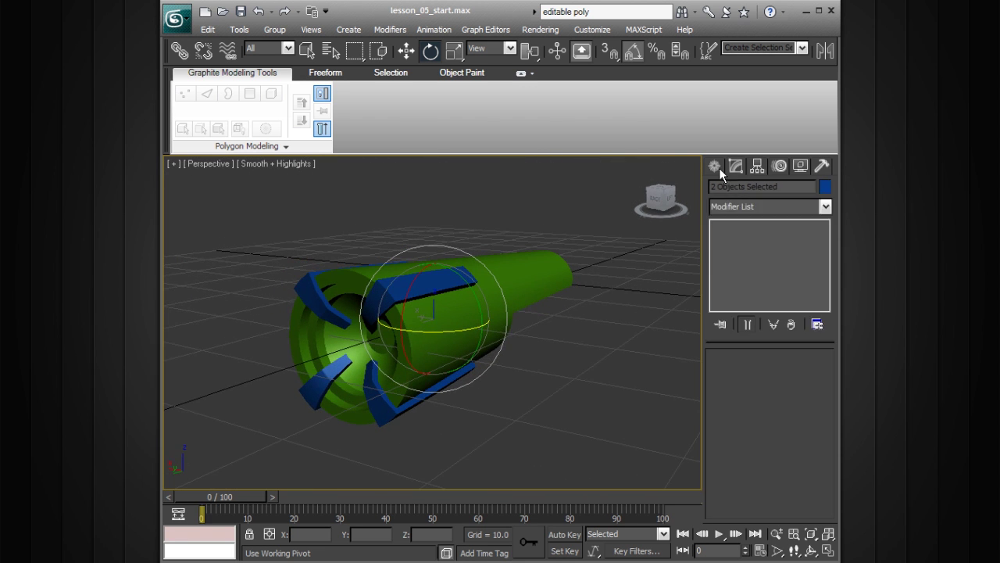
left_click(715, 166)
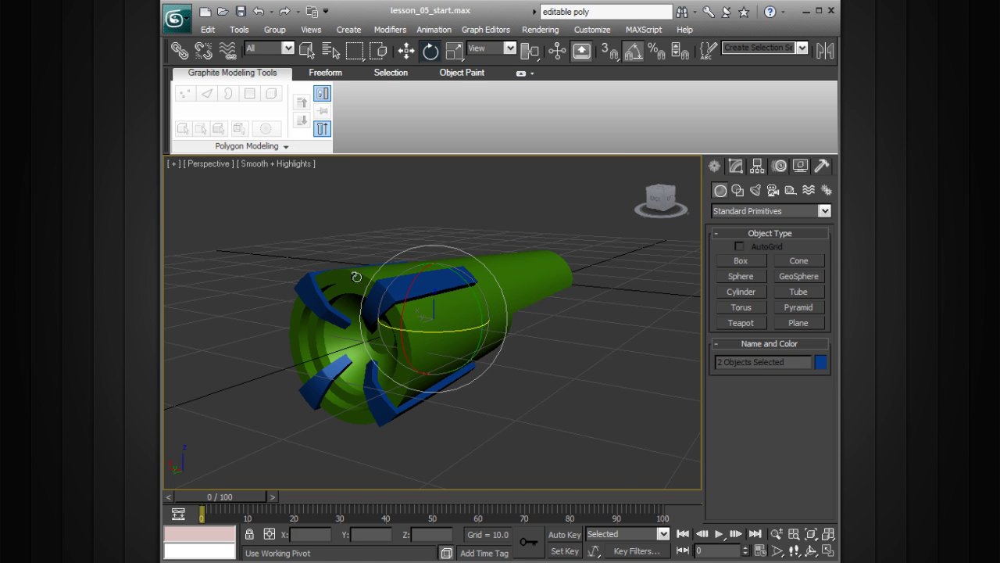
middle_click_drag(533, 401, 513, 401, "alt")
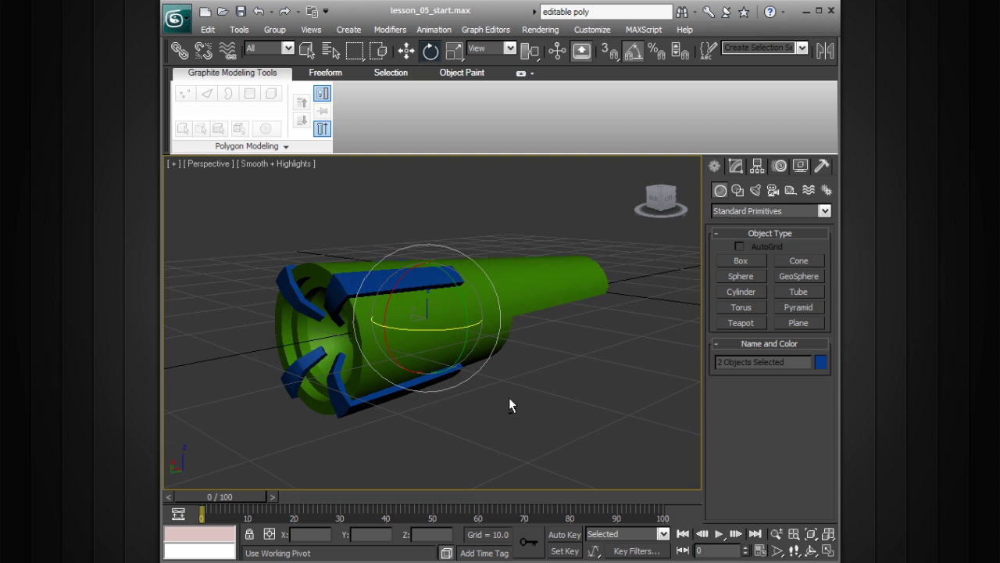
middle_click_drag(431, 306, 474, 313, "alt")
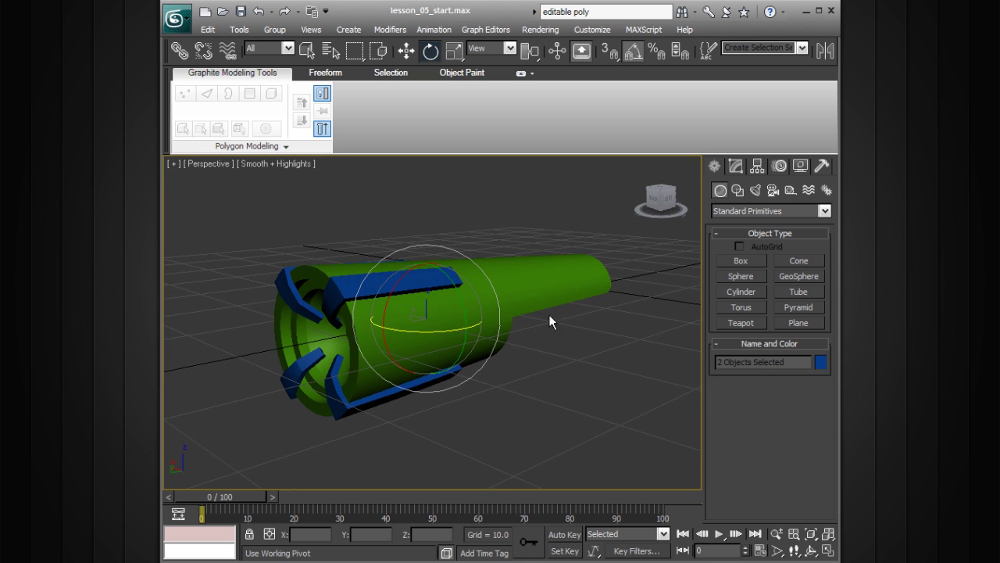
Step: Maximize the Left view around the model's front end and set the shape creation category to Splines
key("alt+w")
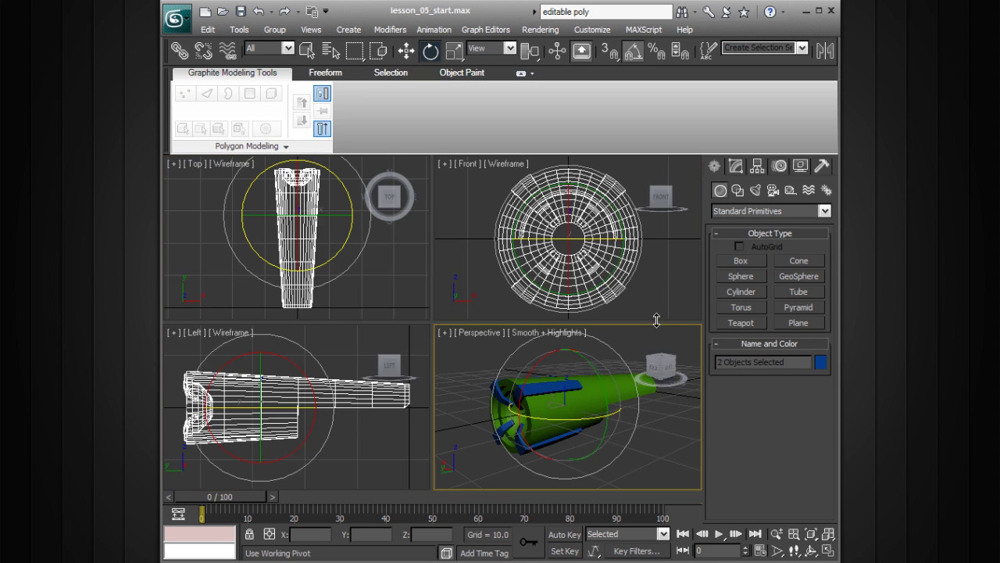
middle_click(361, 343)
key("alt+w")
scroll(508, 314, "up", 3)
middle_click_drag(508, 314, 527, 338)
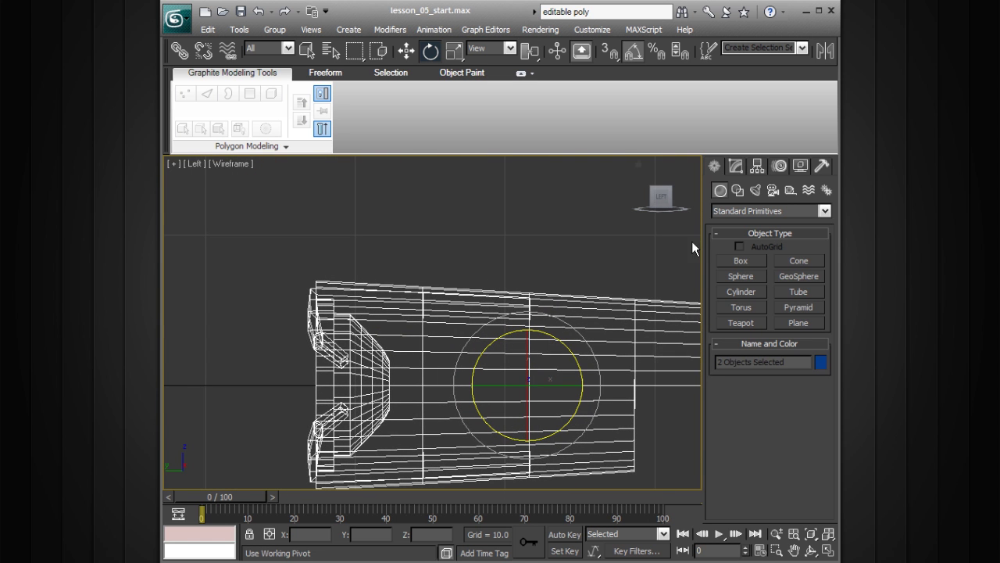
left_click(737, 190)
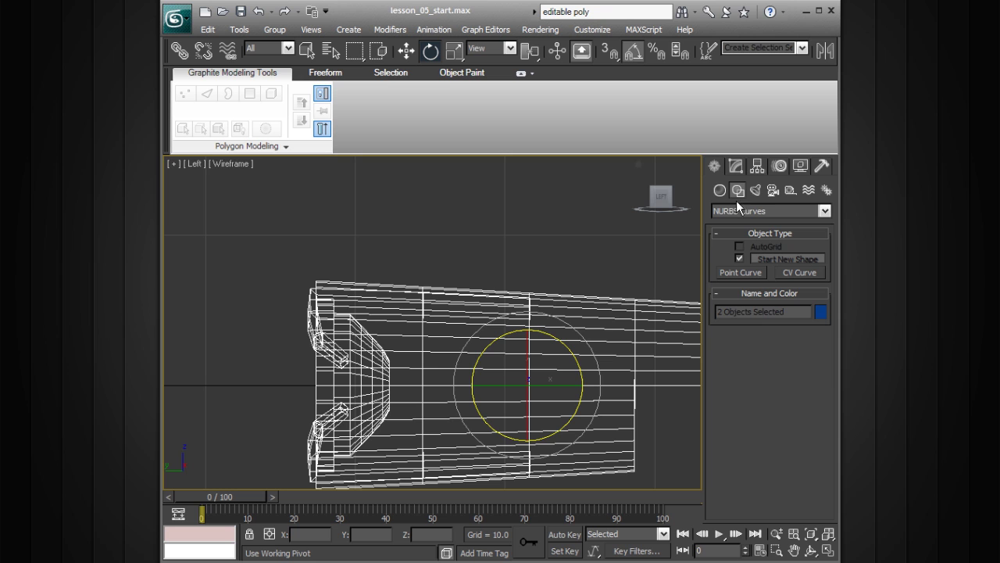
left_click(738, 211)
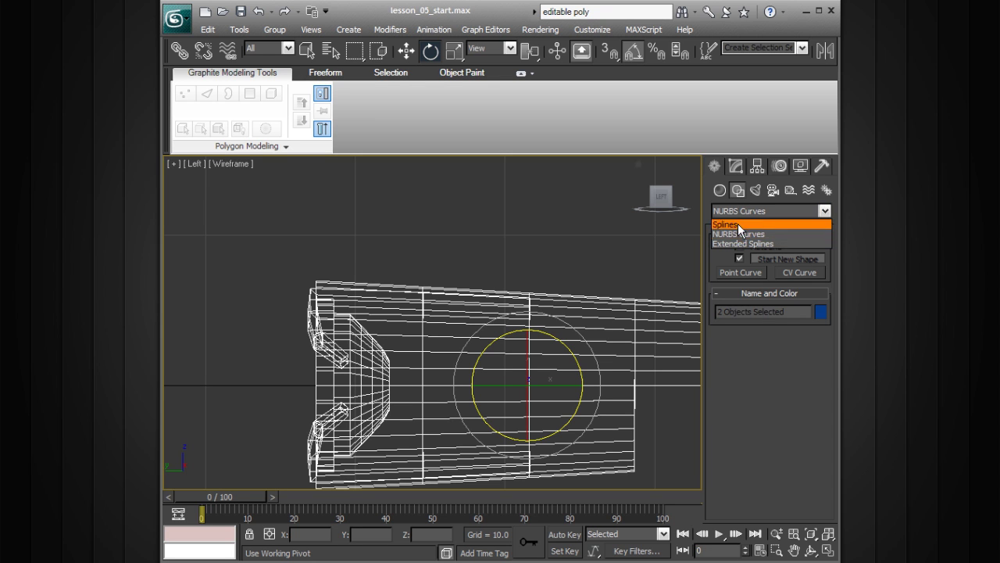
left_click(738, 224)
Step: Look through the NURBS Curves and Extended Splines shape types and return to Splines
left_click(746, 211)
left_click(742, 234)
left_click(744, 212)
left_click(742, 243)
left_click(743, 211)
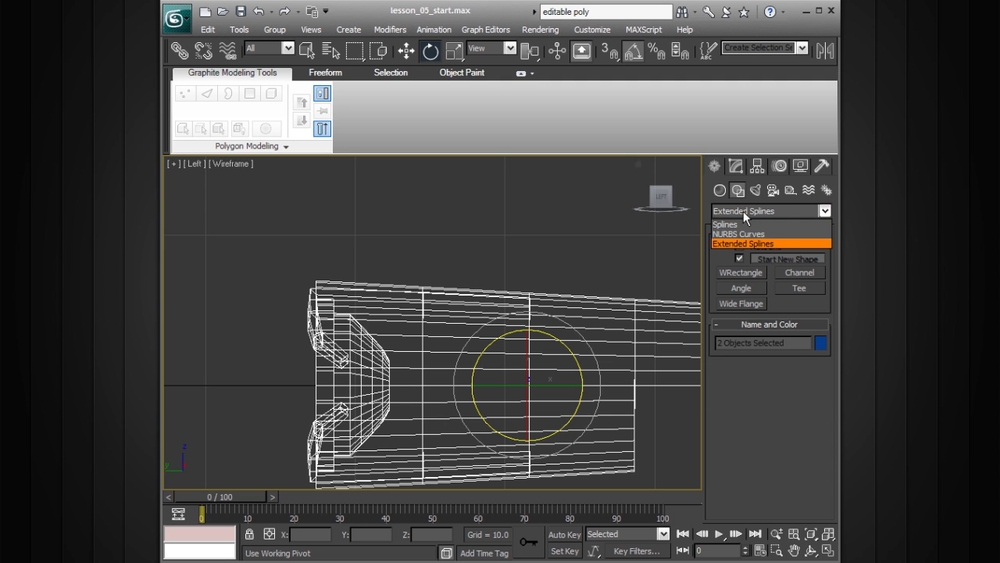
left_click(743, 224)
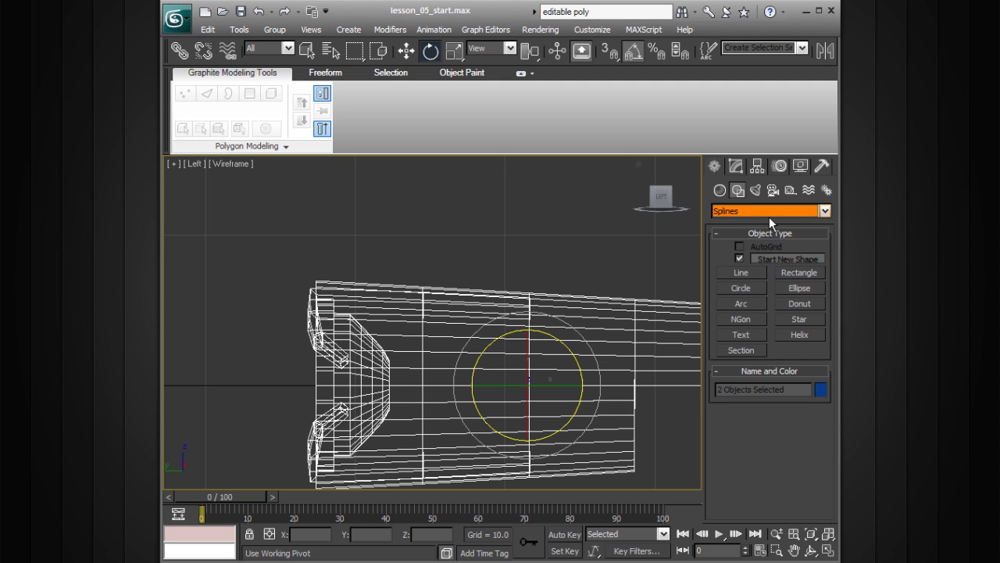
Step: Draw a rectangle over the body's upper front edge in the Left view, with length 4.442, width 8.676 and corner radius 0
left_click(805, 271)
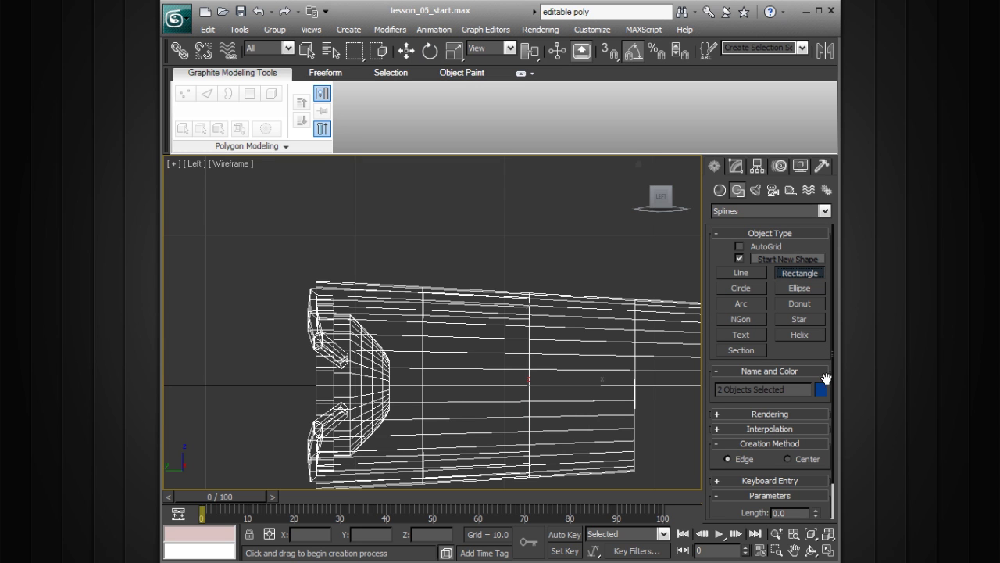
left_click_drag(285, 248, 399, 310)
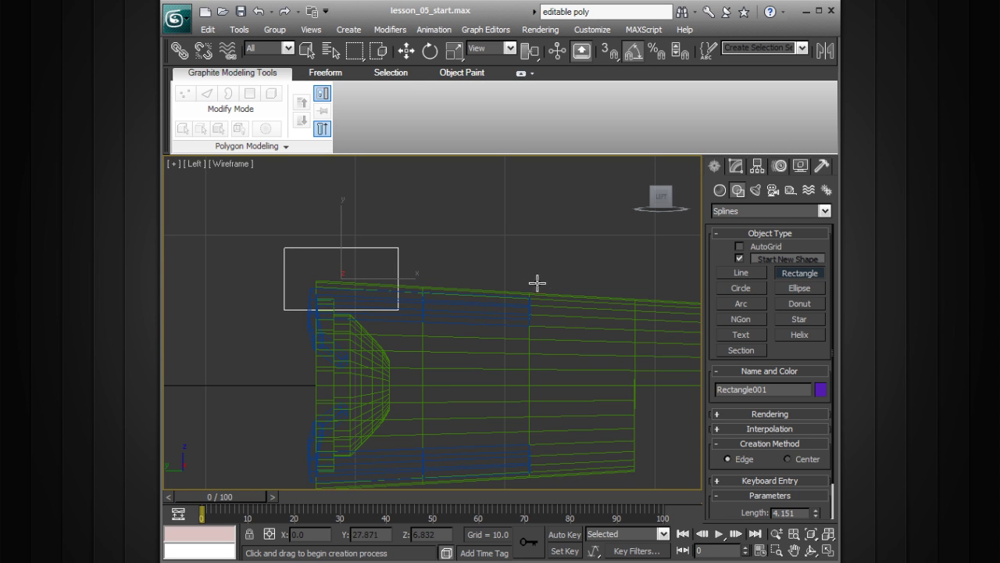
key("e")
left_click(737, 166)
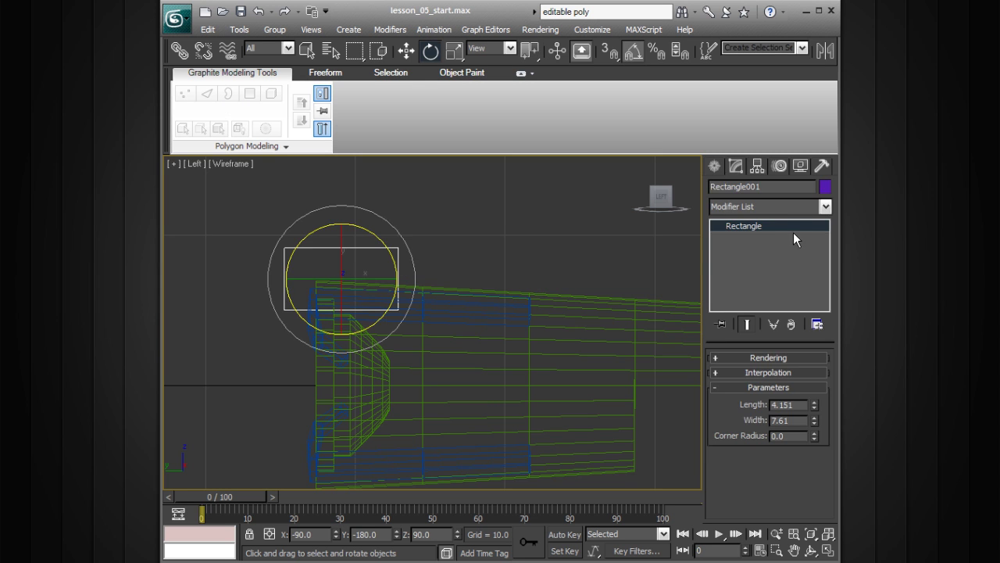
mouse_move(814, 405)
left_mouse_down()
mouse_move(813, 387)
mouse_move(815, 426)
mouse_move(814, 391)
left_mouse_up()
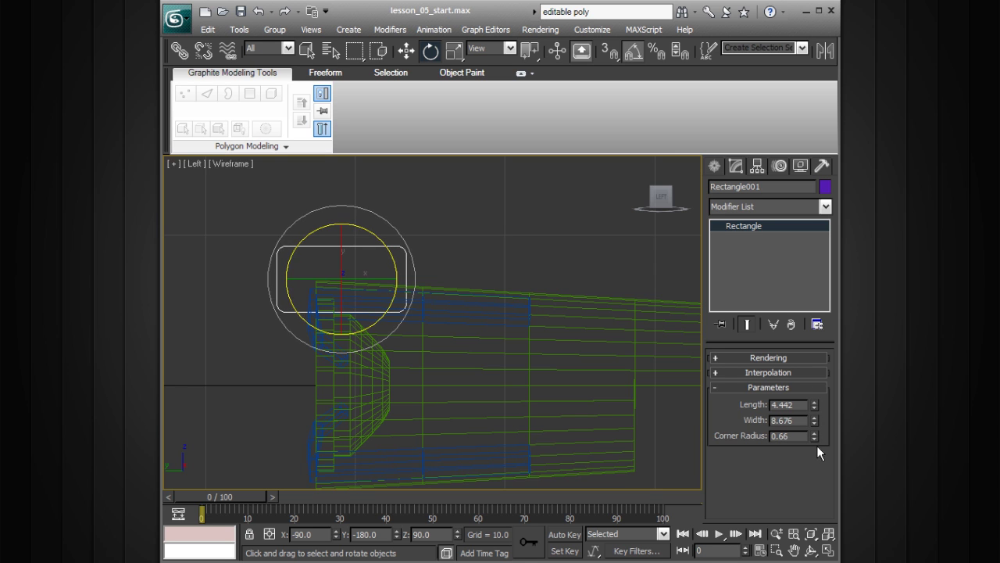
left_click_drag(816, 437, 816, 506)
Step: Convert the rectangle to an Editable Spline
middle_click_drag(474, 341, 597, 364)
scroll(516, 332, "up", 2)
scroll(562, 358, "up", 2)
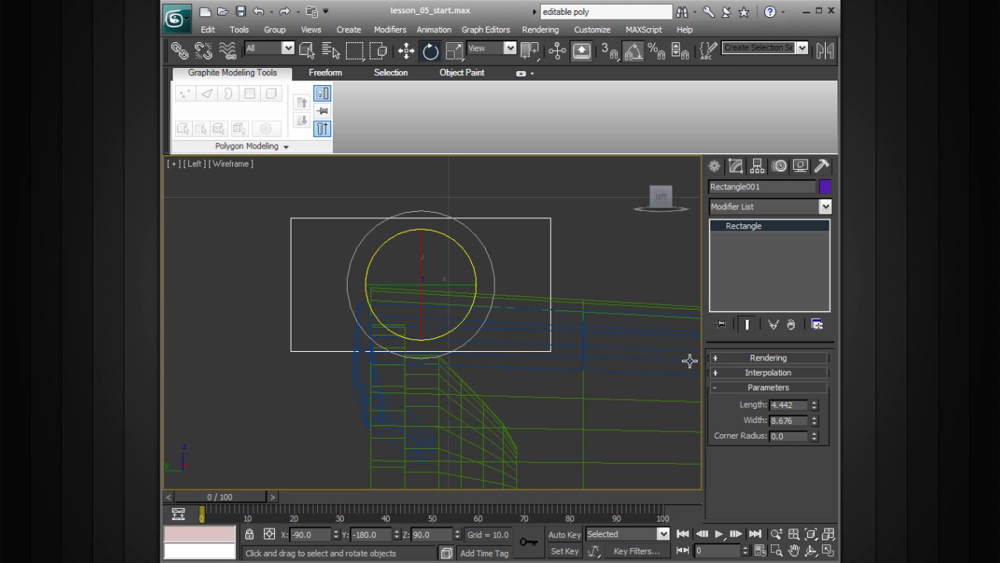
right_click(547, 219)
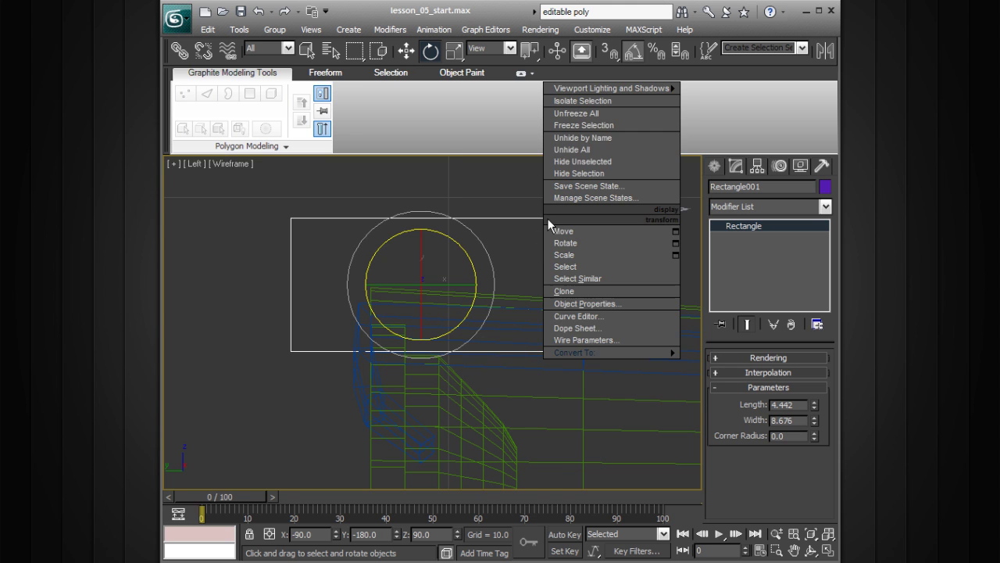
mouse_move(621, 351)
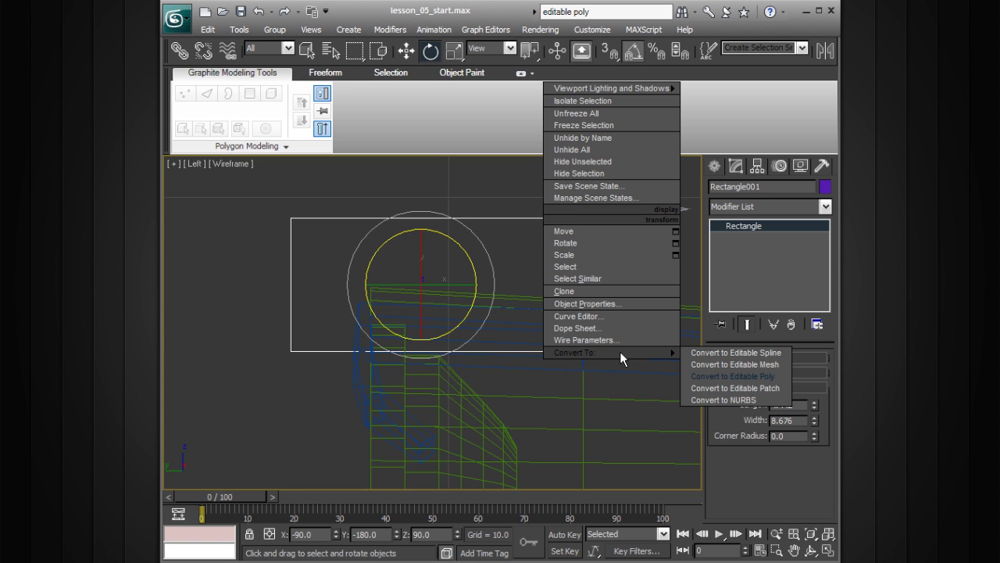
left_click(713, 352)
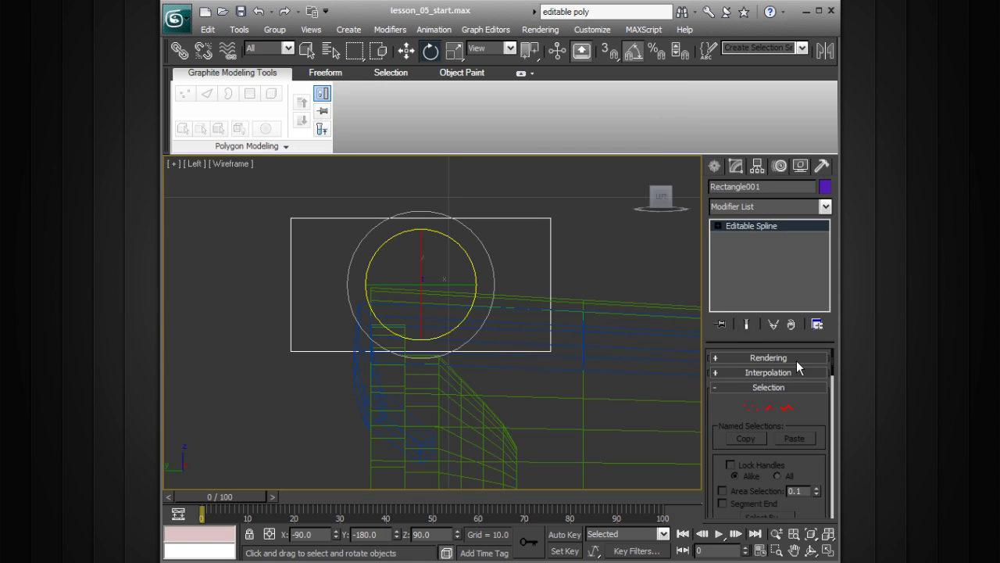
Step: Explore the editable spline's Vertex, Segment and Spline levels by selecting a corner, an edge and the whole outline
left_click(718, 225)
left_click(746, 237)
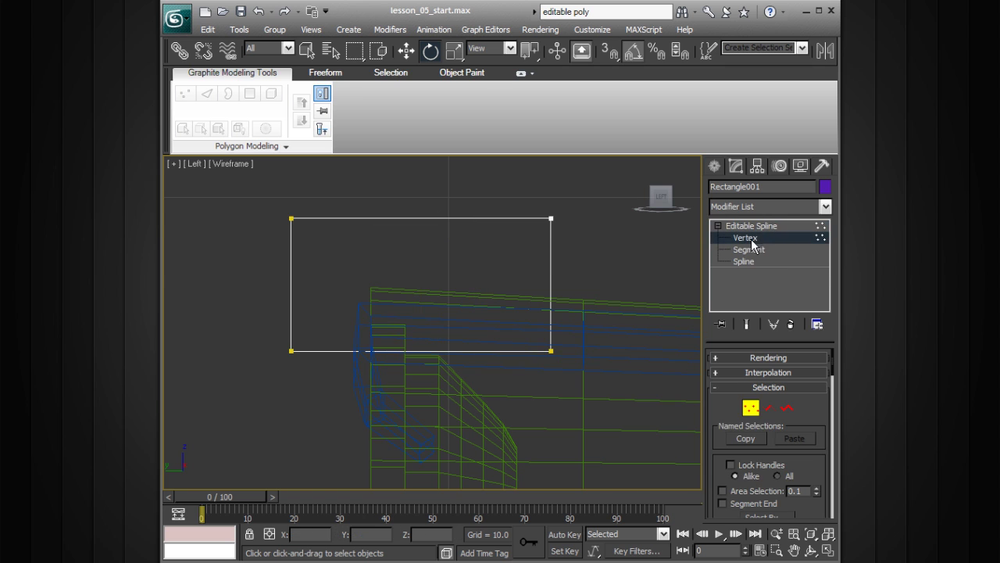
left_click(551, 218)
left_click(755, 250)
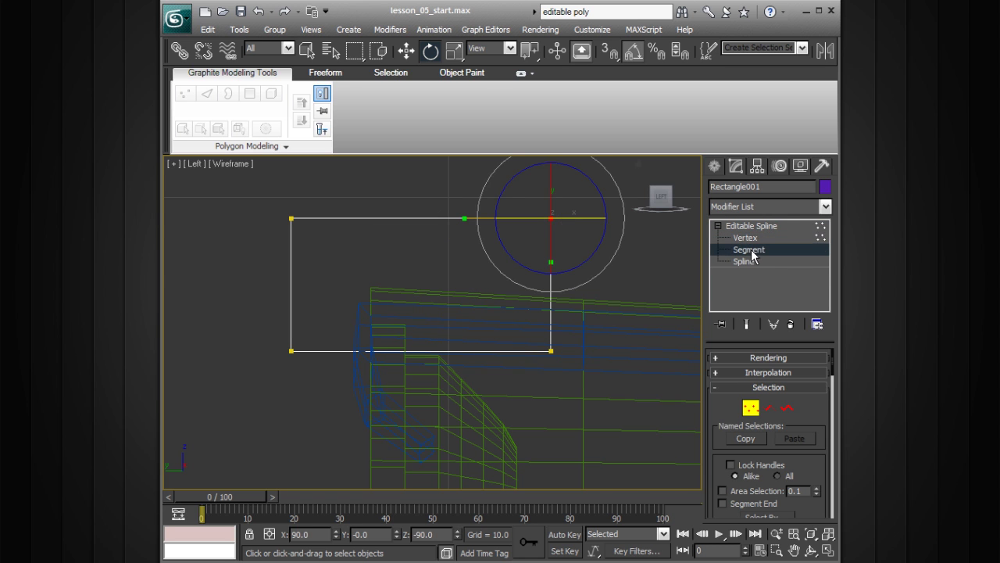
left_click(552, 250)
left_click(742, 261)
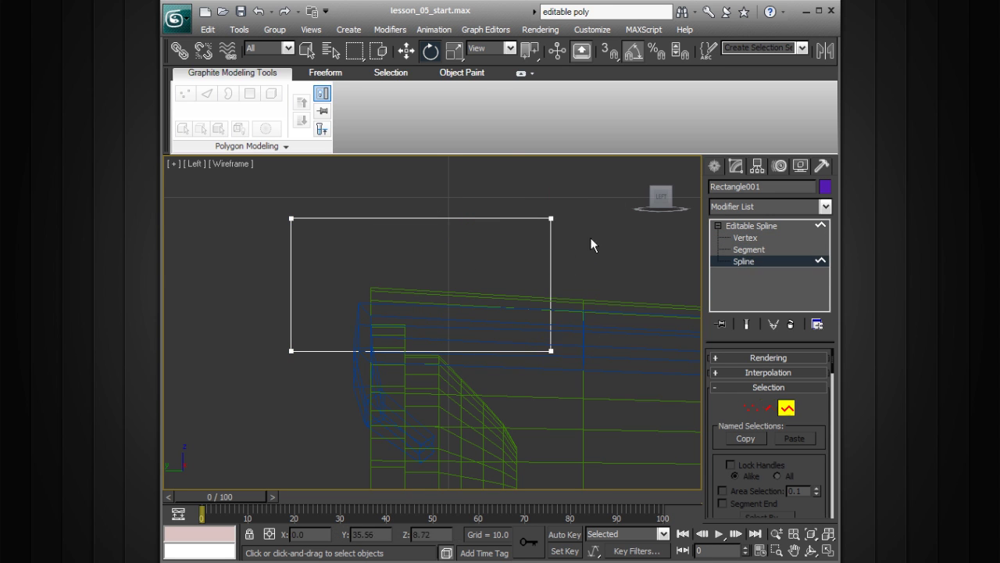
left_click(521, 218)
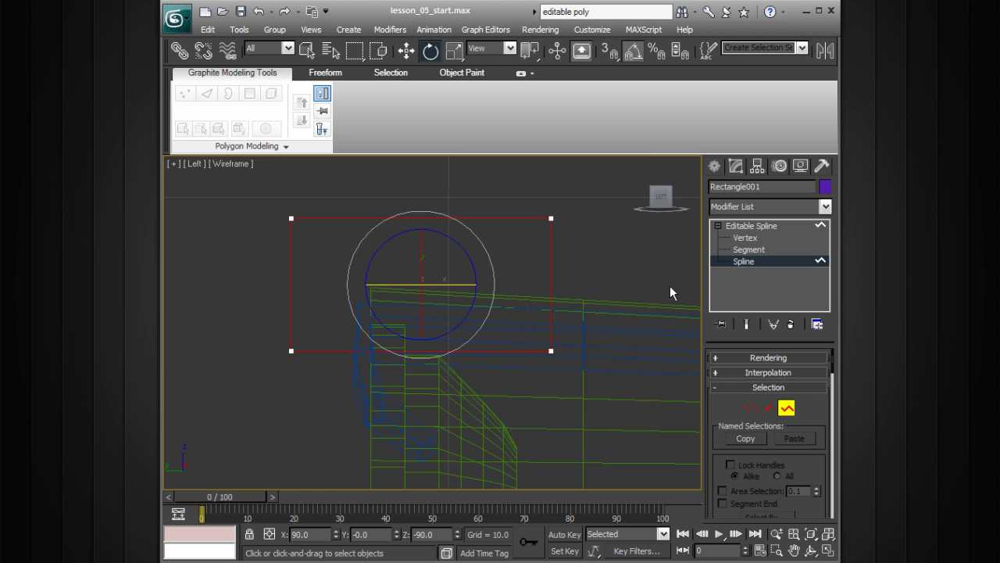
Step: Select the rectangle's upper-right corner point at Vertex level and review its vertex type options
left_click(751, 238)
left_click(291, 219)
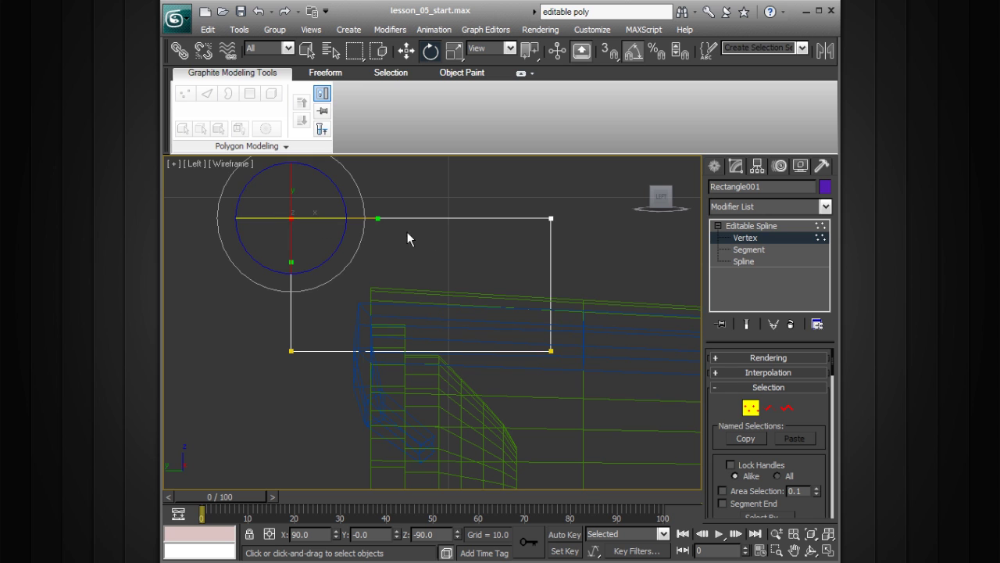
left_click(551, 218)
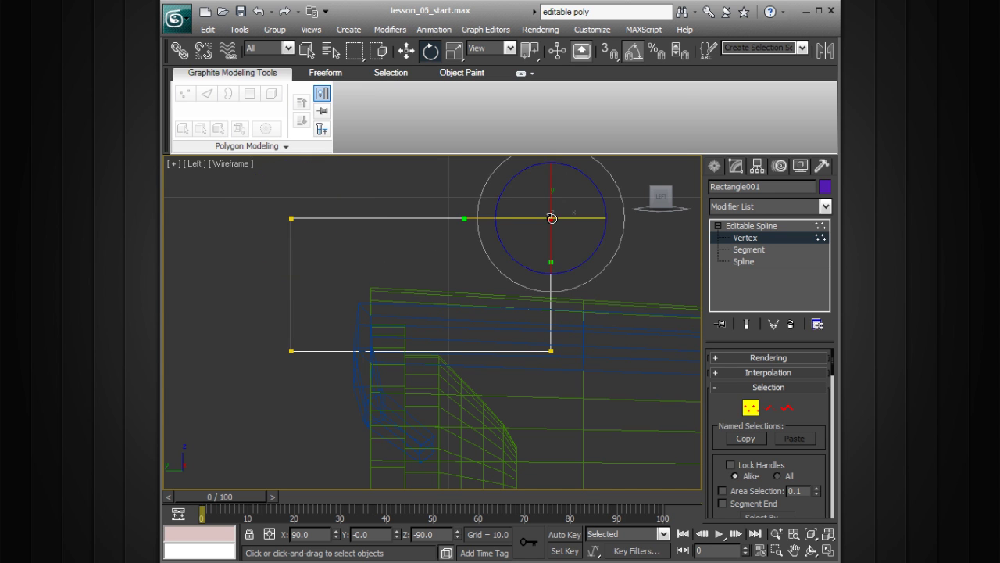
right_click(552, 218)
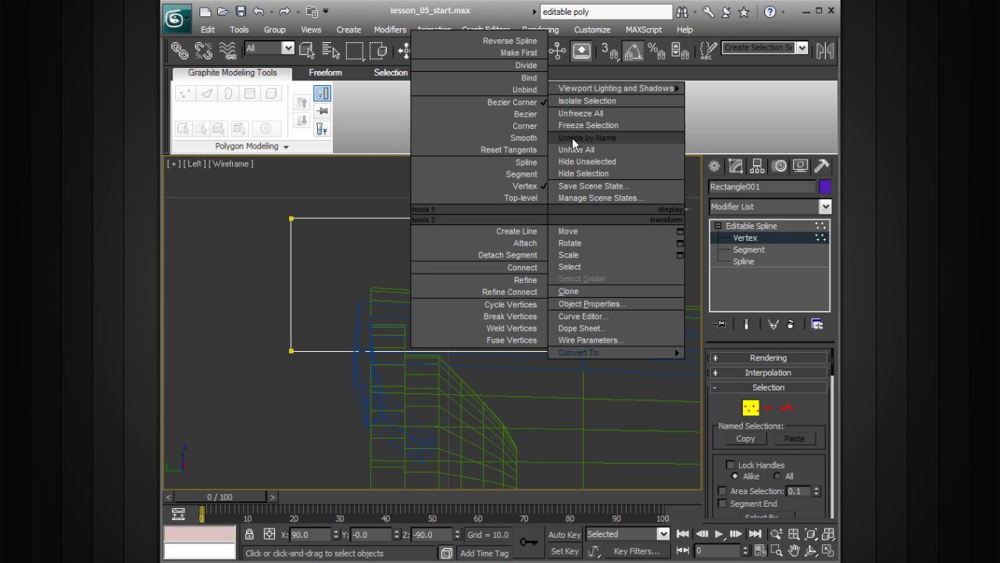
key("e")
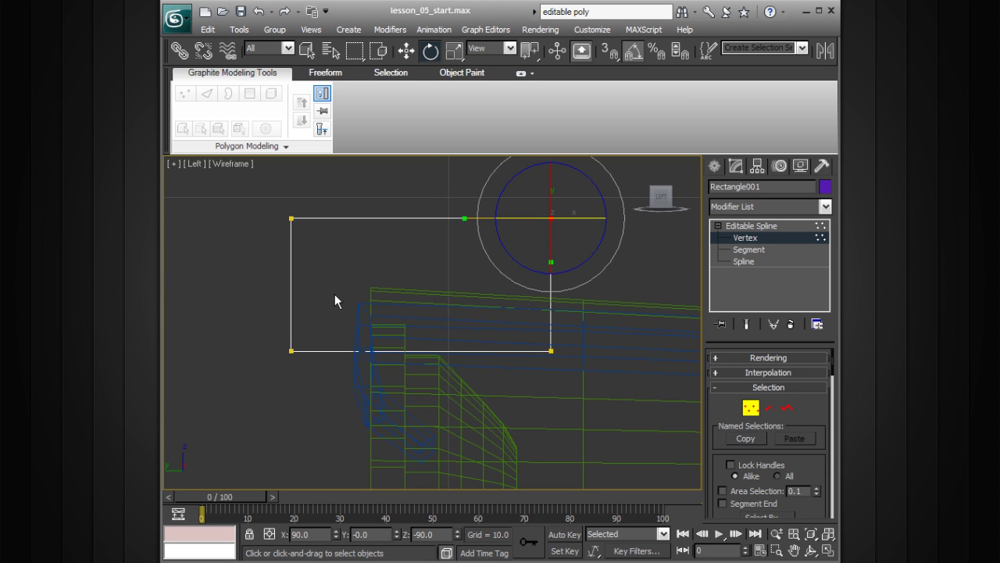
Step: Move the spline's upper-left corner point outward and down to about Y 46.16, Z 8.31
left_click(291, 220)
key("w")
left_click_drag(291, 230, 279, 229)
left_click_drag(278, 221, 265, 226)
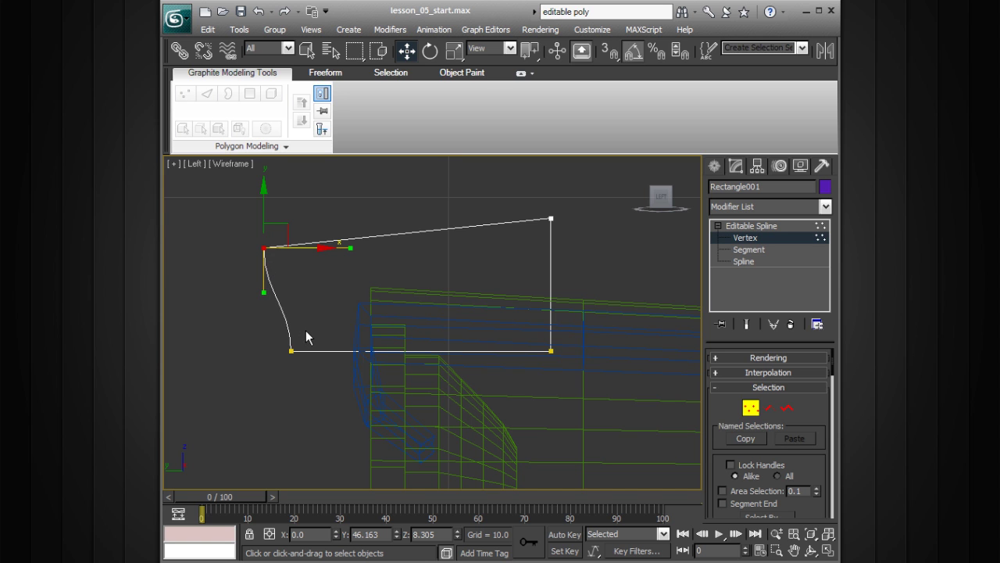
Step: Move the spline's lower-left corner point inward and down to about Y 44.70, Z 4.22
left_click(291, 351)
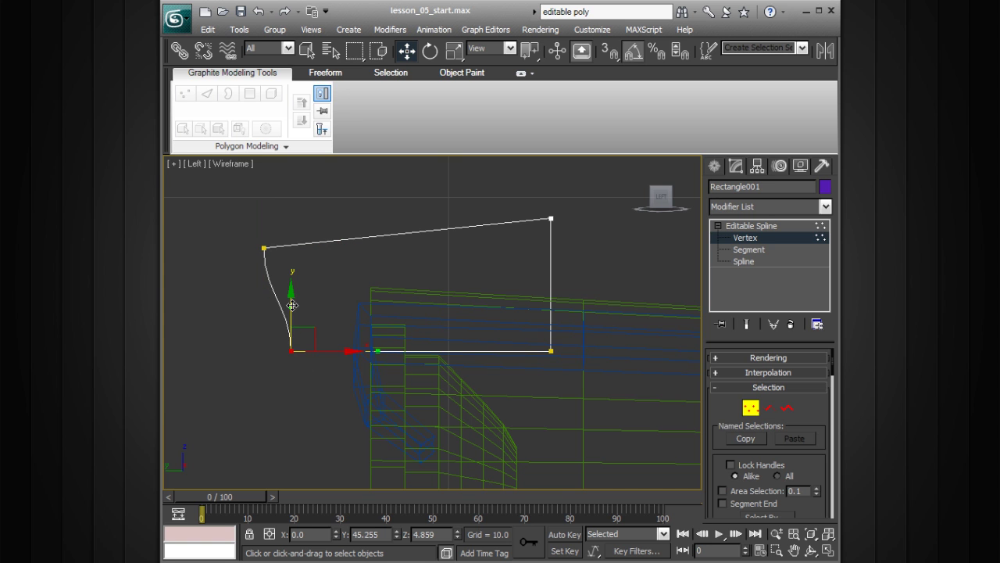
left_click_drag(292, 294, 291, 303)
left_click_drag(352, 363, 368, 363)
left_click_drag(320, 334, 480, 349)
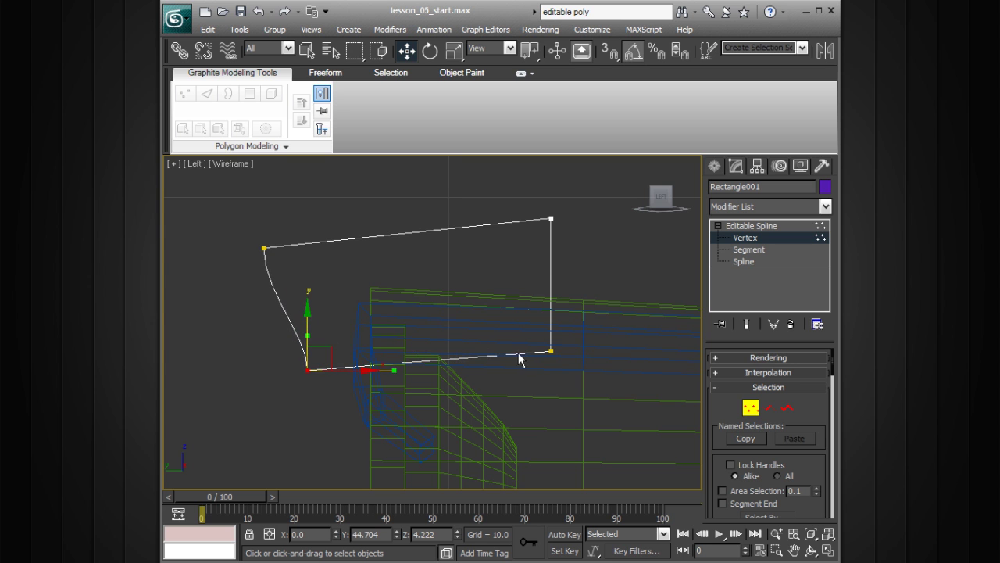
Step: Move the lower-right point to about Y 34.21, Z 3.85 and the upper-right point directly above it at about Z 6.43
left_click(549, 351)
left_click_drag(551, 306, 625, 312)
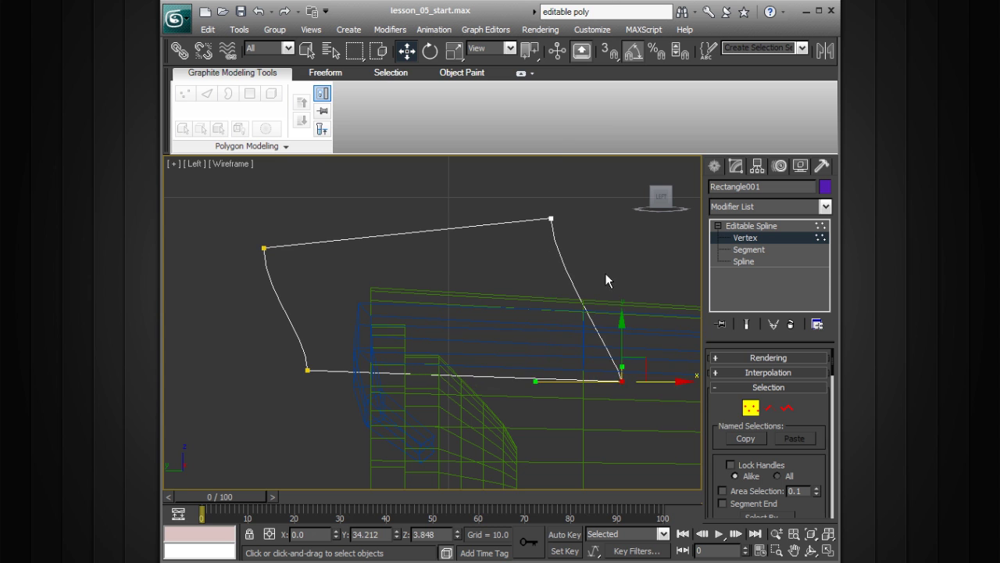
left_click(551, 220)
left_click_drag(551, 221, 673, 305)
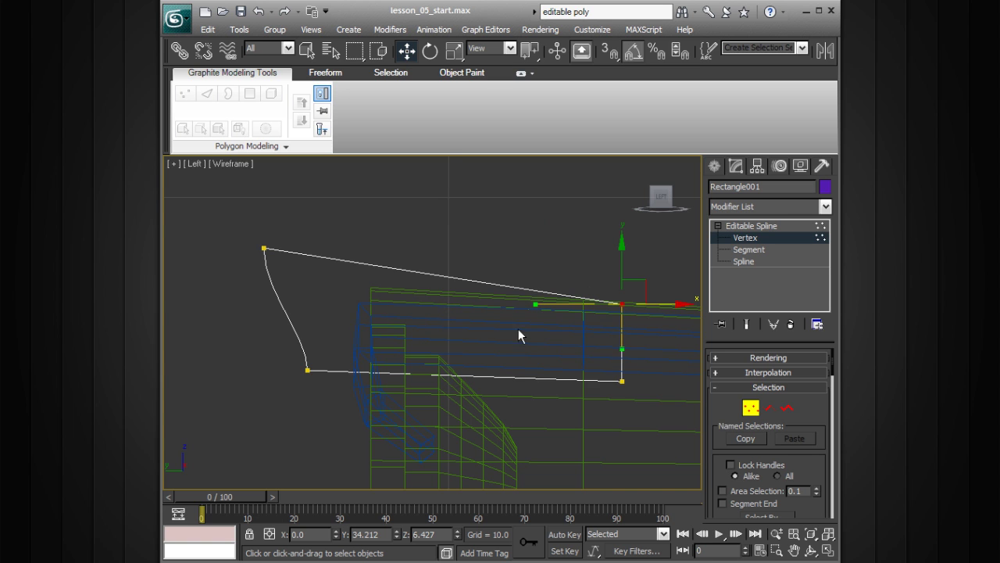
Step: Change the upper-right and lower-right points of the spline to the Corner vertex type
middle_click_drag(599, 301, 551, 277)
right_click(573, 280)
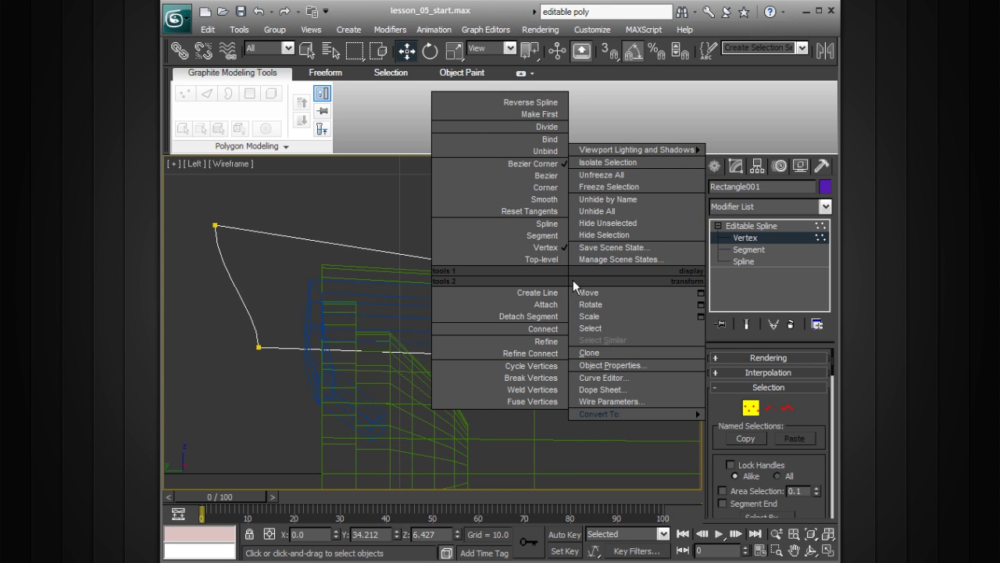
left_click(555, 187)
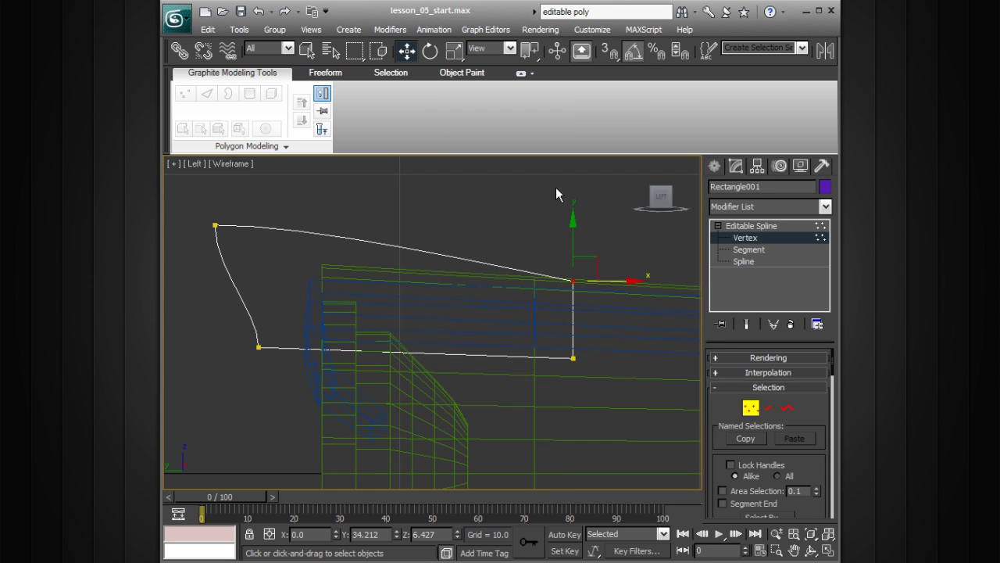
left_click(570, 357)
right_click(570, 357)
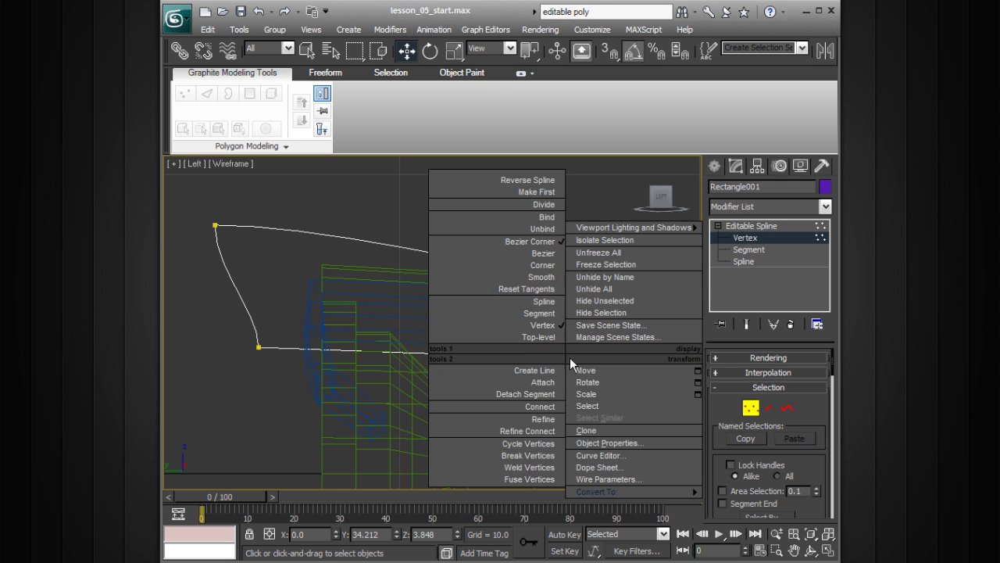
left_click(553, 266)
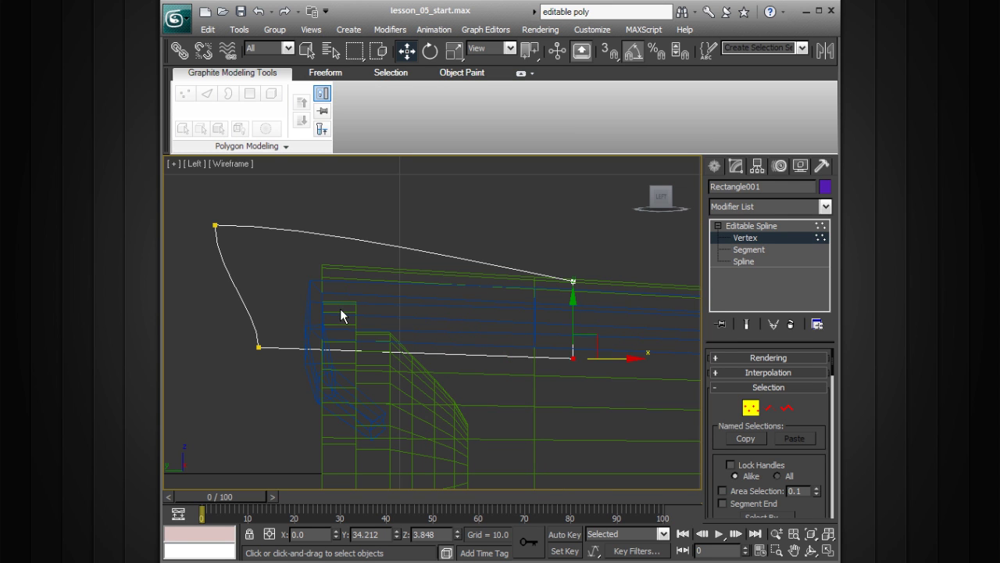
Step: Select the lower-left point and review its vertex type options
left_click(216, 225)
left_click(257, 348)
right_click(259, 347)
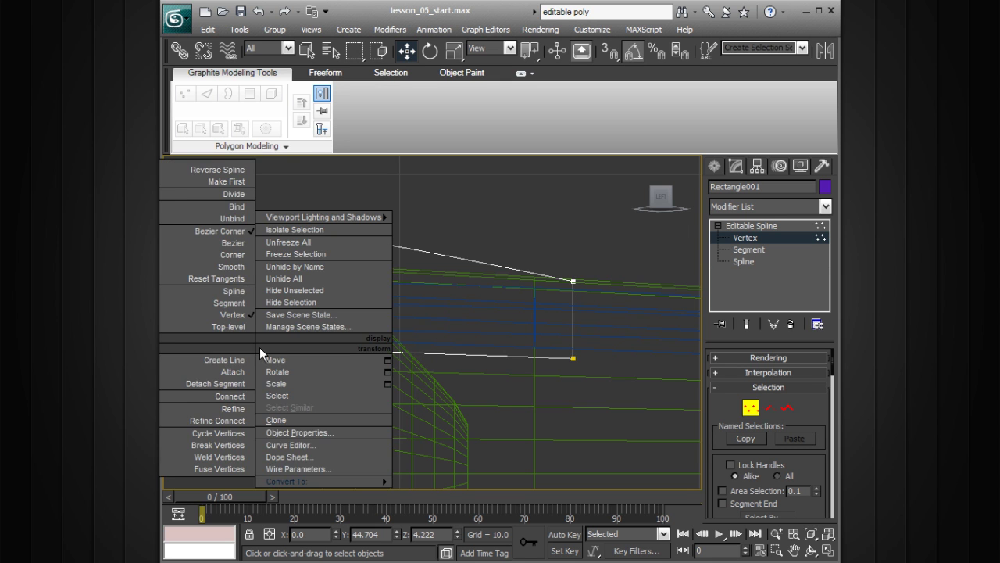
middle_click_drag(546, 225, 614, 221)
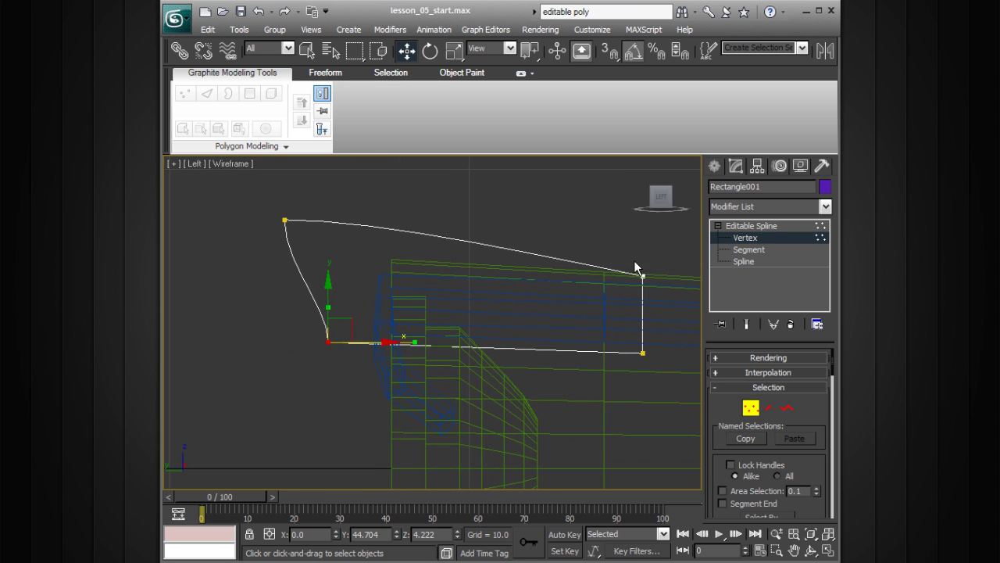
Step: Insert a new vertex near the middle of the spline's upper edge
mouse_move(722, 411)
left_mouse_down()
mouse_move(719, 361)
mouse_move(717, 428)
left_mouse_up()
left_click(755, 227)
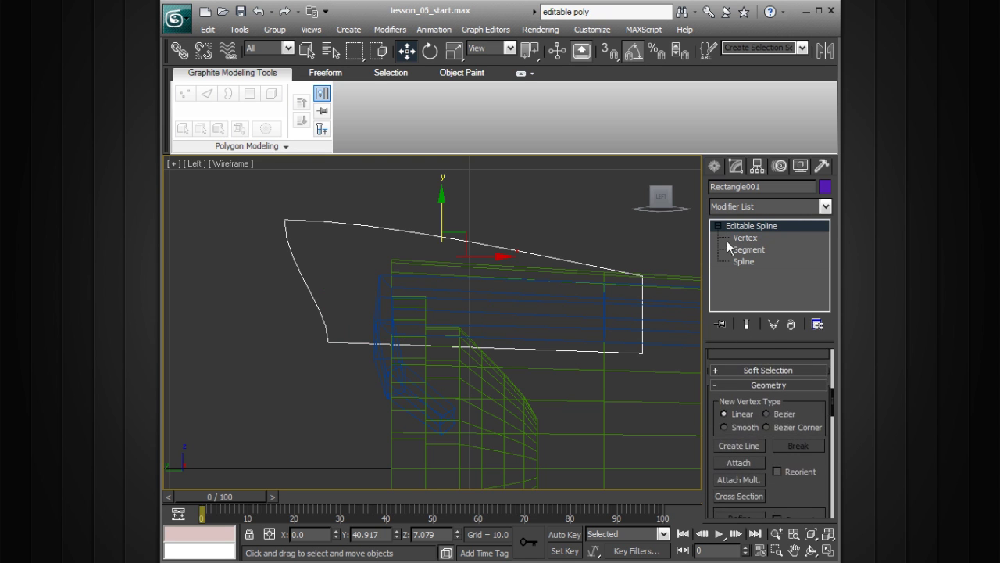
left_click_drag(813, 473, 807, 268)
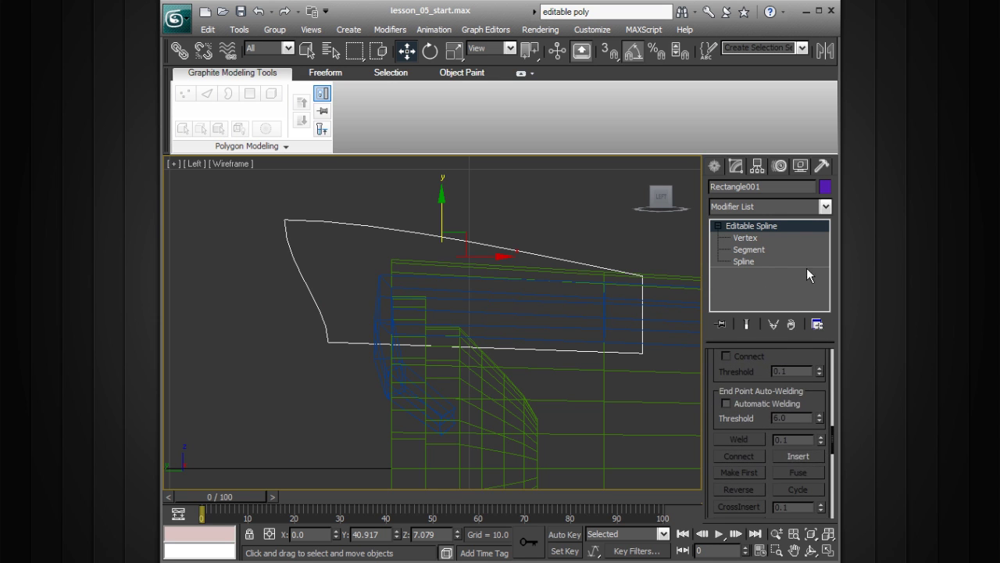
left_click(807, 456)
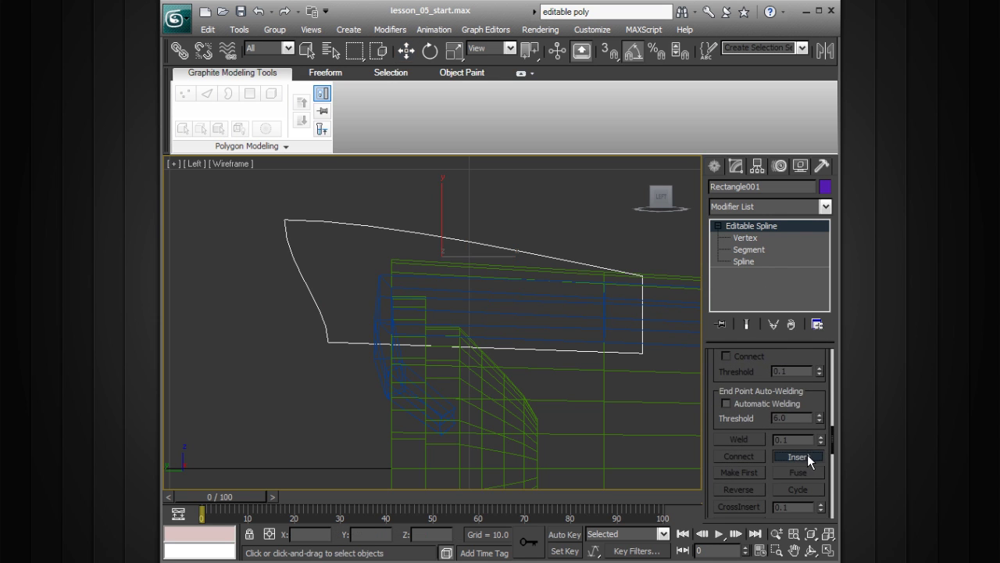
left_click(446, 231)
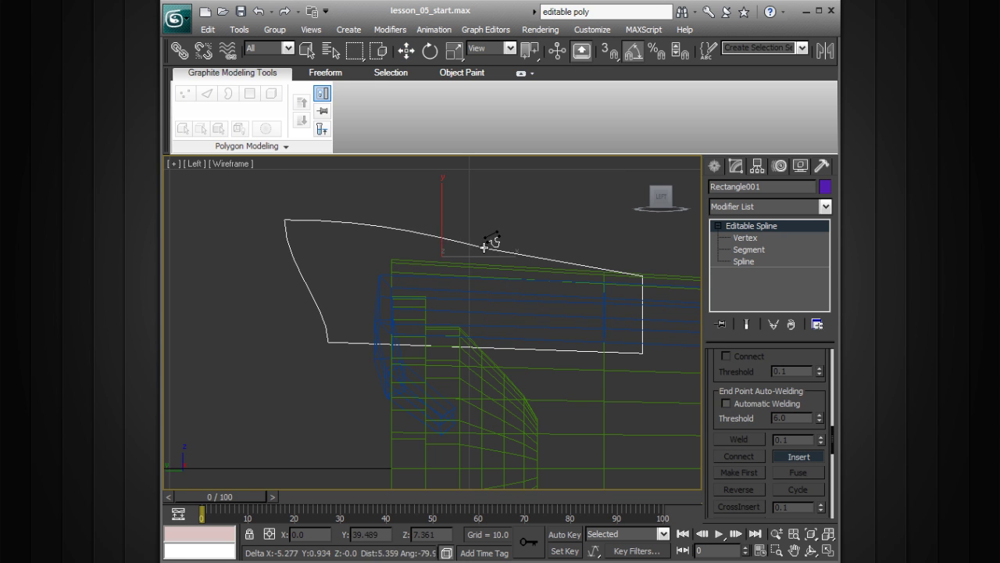
left_click(462, 232)
right_click(419, 227)
Step: At Vertex level, insert a point midway along the left edge at about Y 45.07, Z 6.25, and end the Insert command
left_click(745, 237)
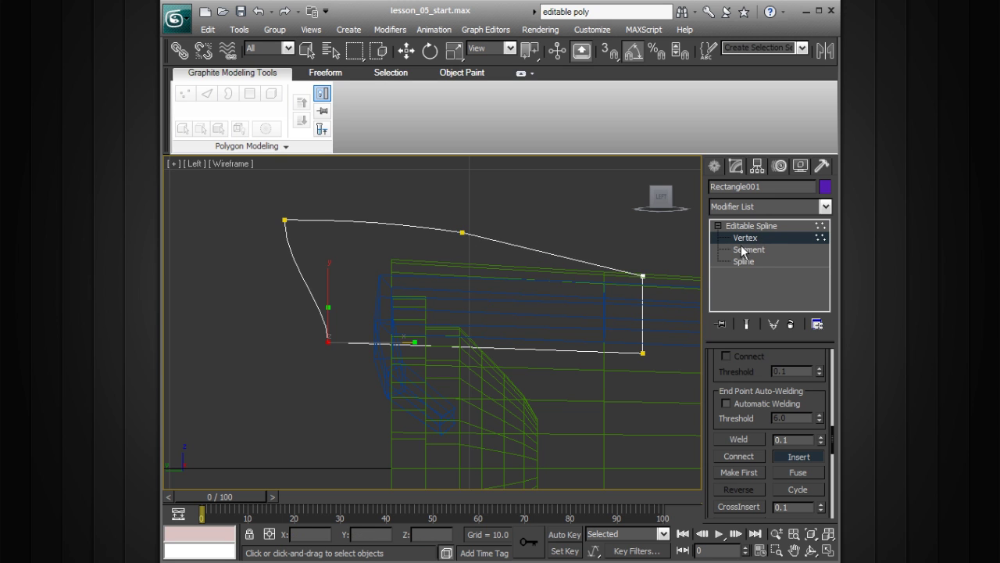
left_click_drag(820, 375, 803, 534)
left_click_drag(810, 408, 791, 279)
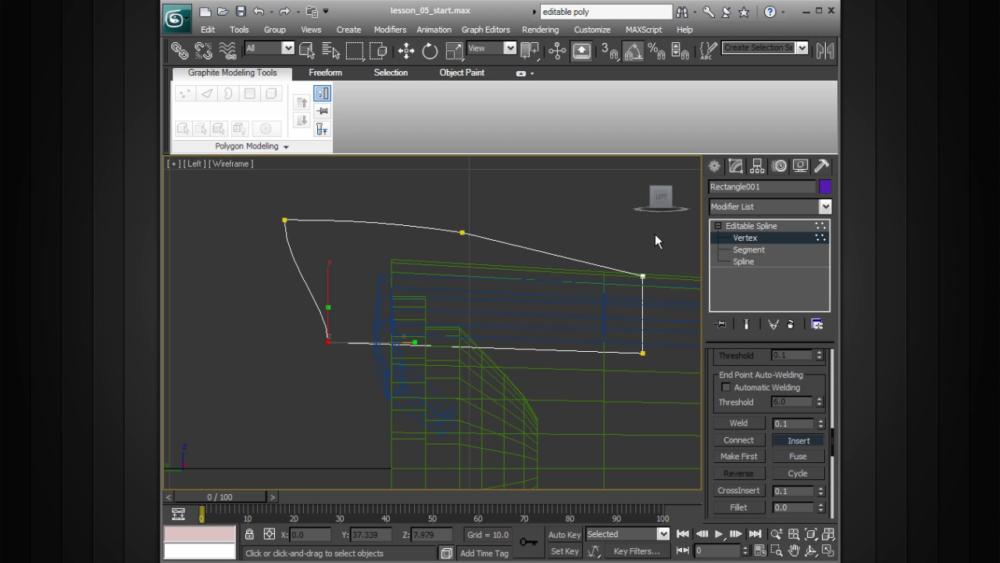
left_click(308, 273)
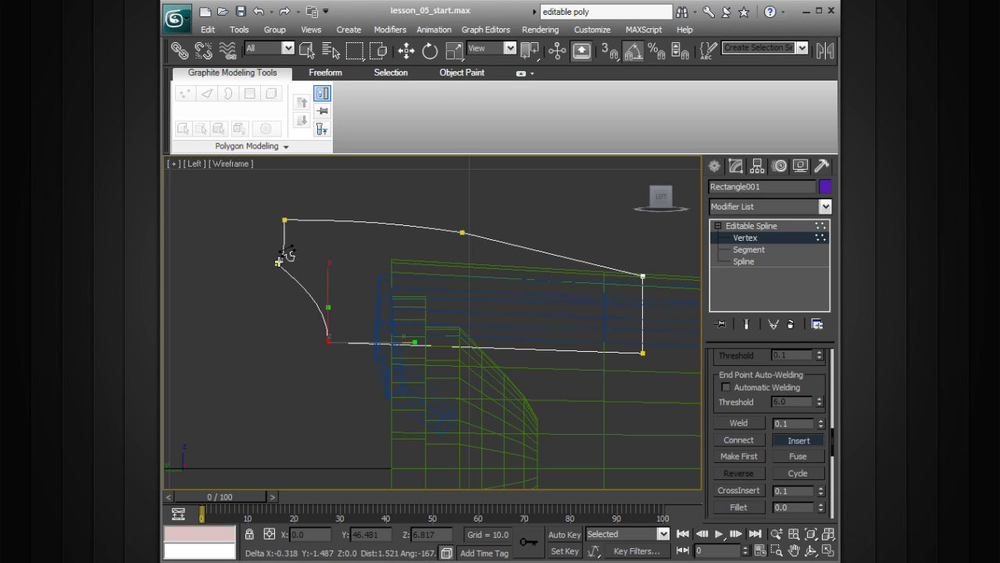
right_click(314, 279)
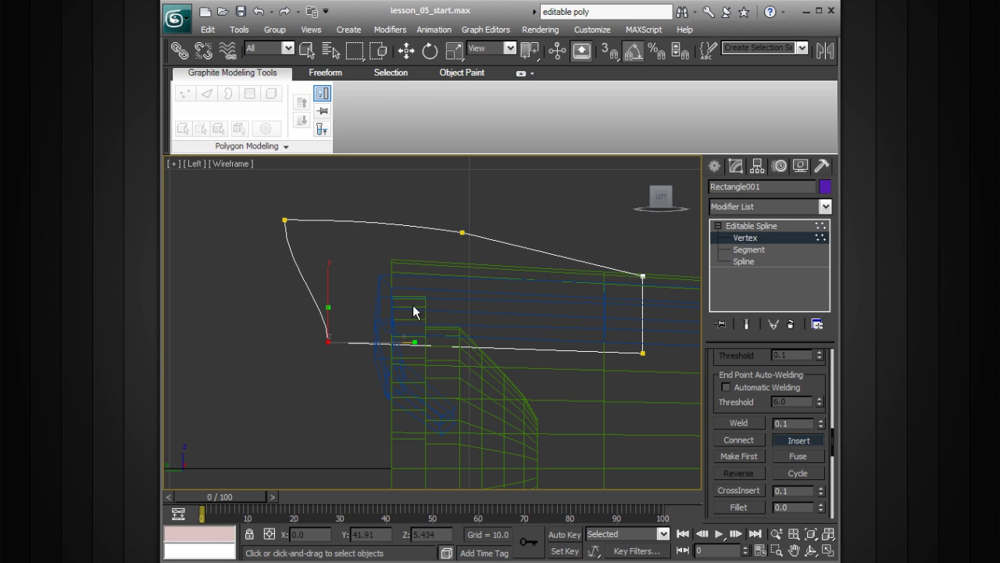
left_click(307, 284)
left_click(316, 280)
right_click(351, 292)
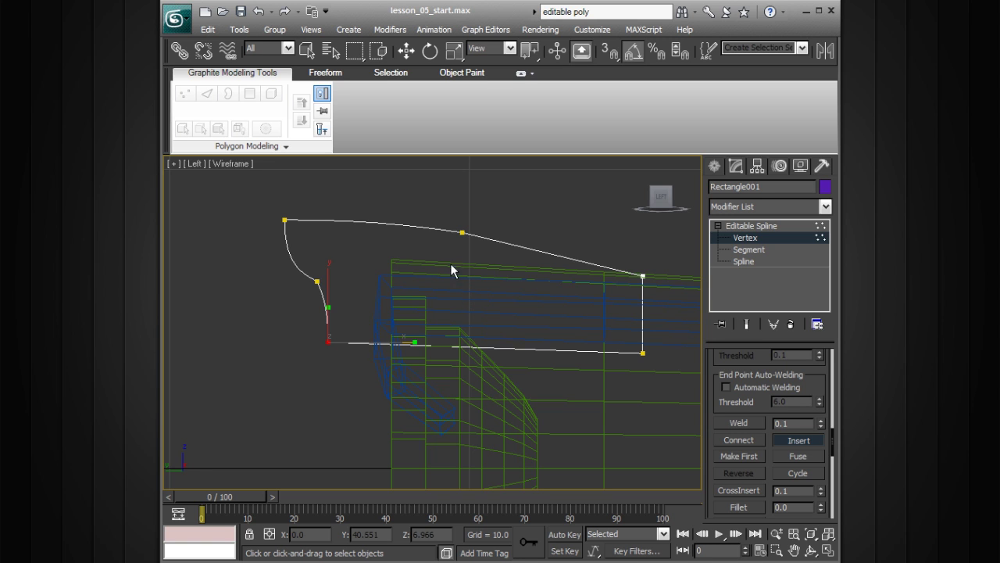
right_click(484, 261)
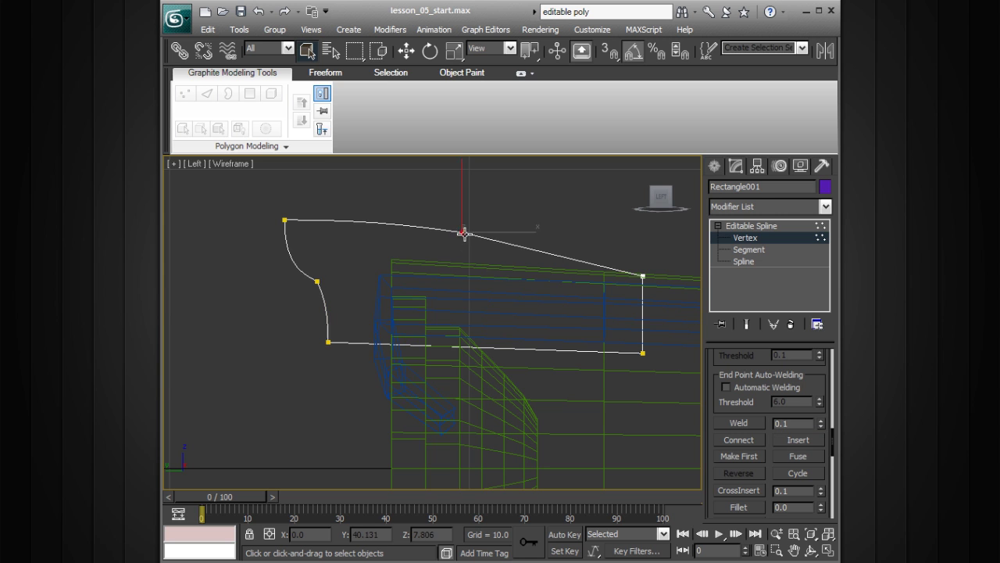
Step: Make the upper edge's middle point Smooth and raise it to about Z 8.07, then lift the upper-left corner's tangent handle slightly
right_click(461, 233)
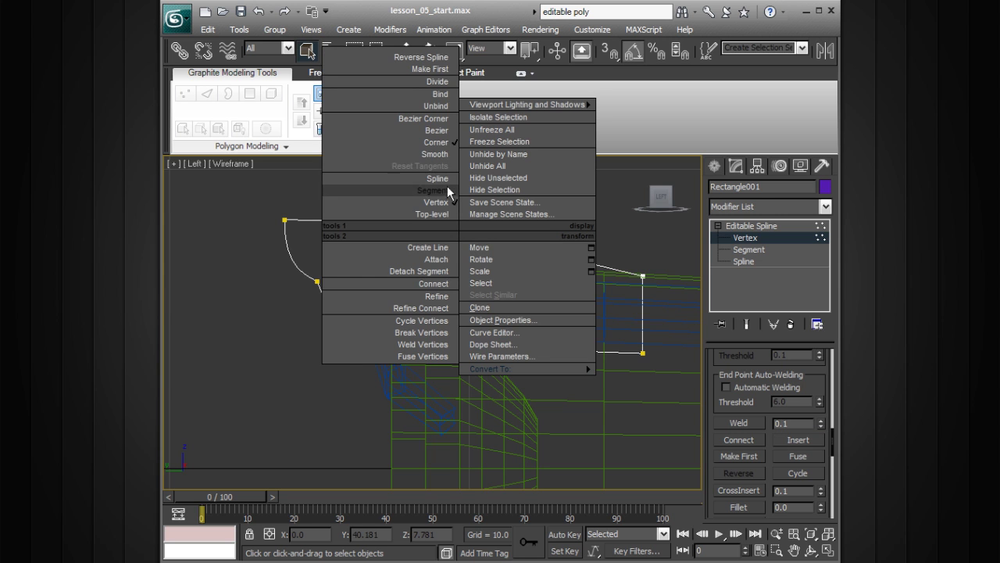
left_click(444, 154)
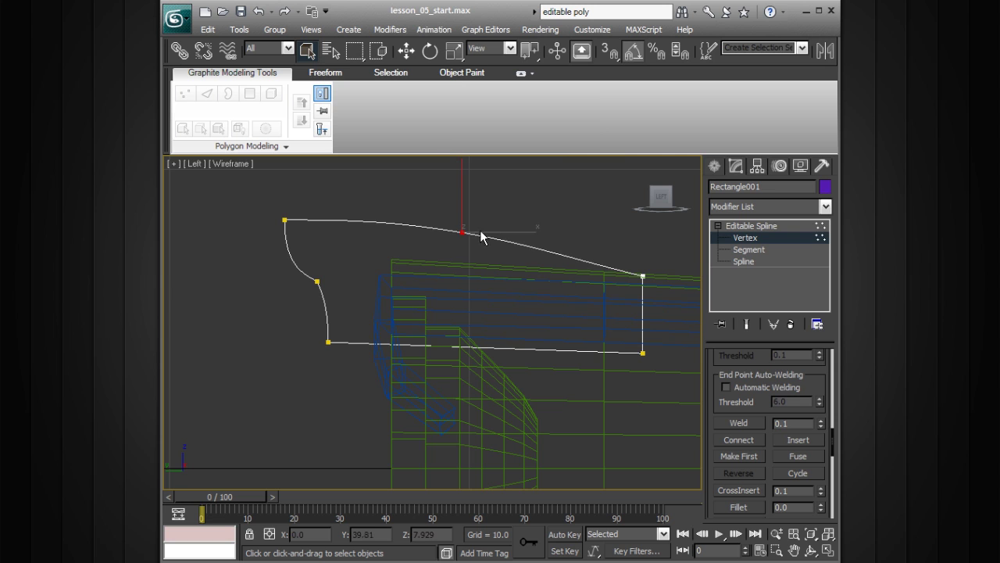
key("w")
left_click_drag(462, 223, 464, 213)
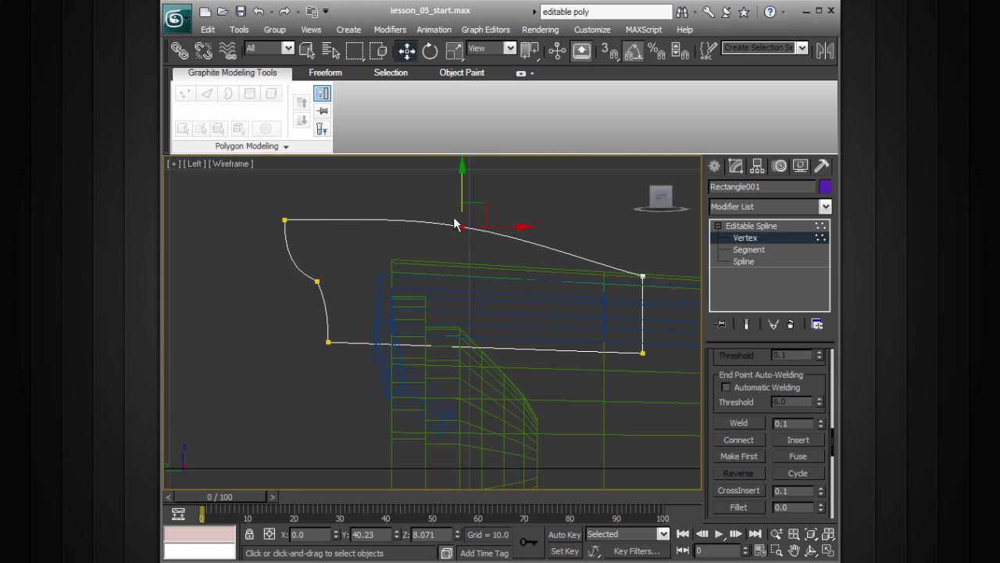
left_click(284, 220)
left_click_drag(370, 219, 371, 215)
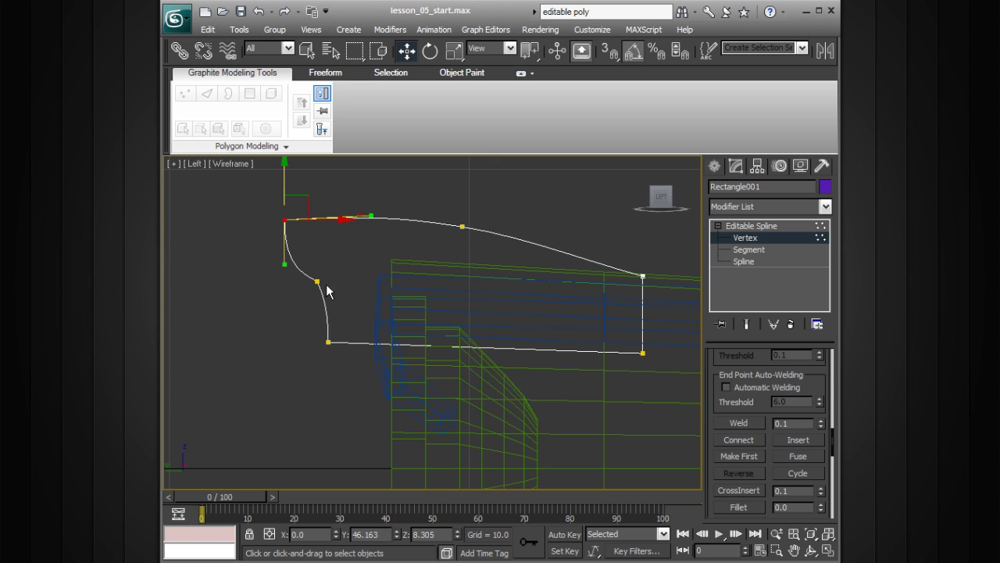
Step: Change the left edge's middle point to Smooth and move it inward and slightly down
right_click(316, 281)
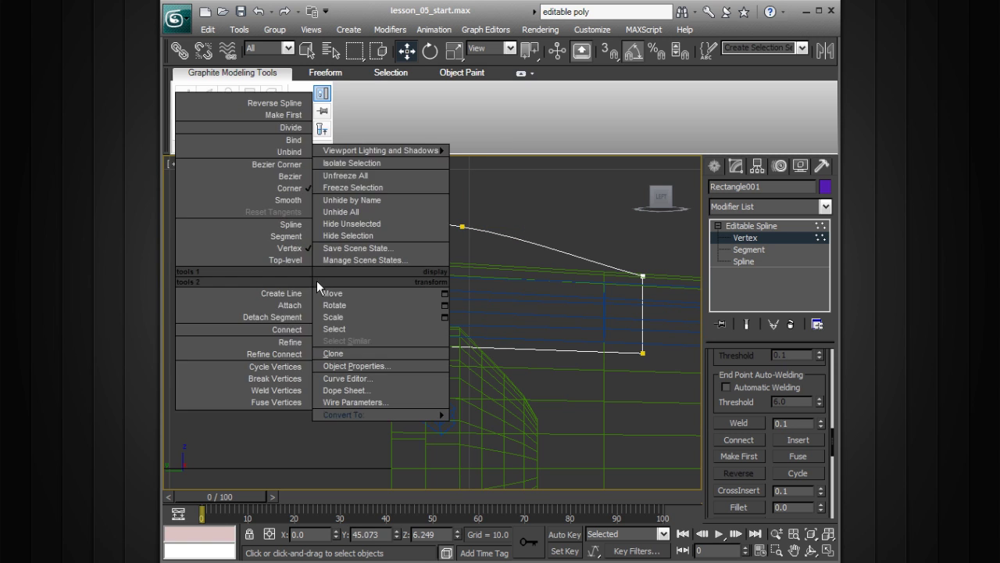
left_click(304, 202)
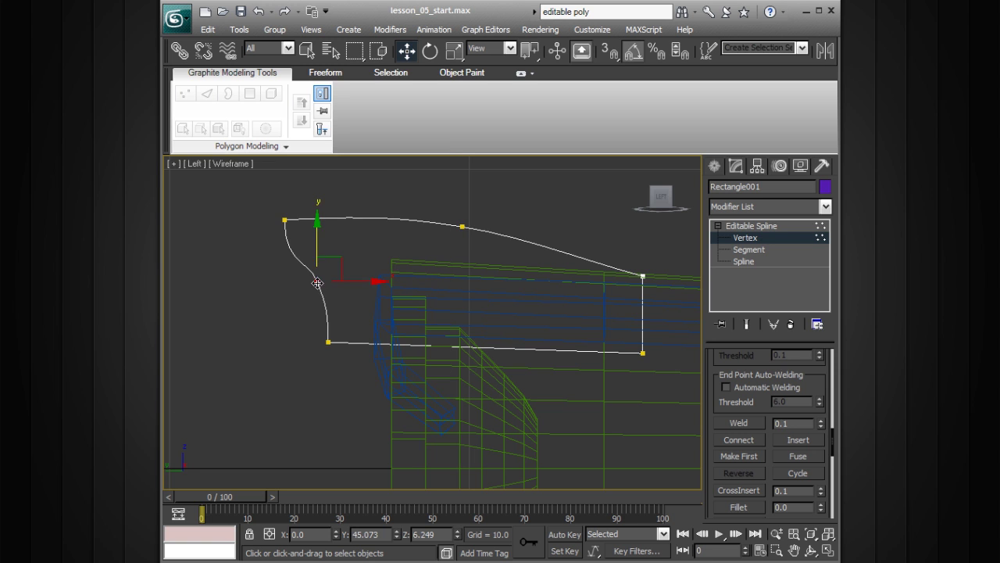
left_click_drag(323, 283, 342, 261)
Step: Bend the upper-left corner's lower tangent handle inward and move the left edge's middle point to about Y 43.95, Z 5.97
left_click(285, 220)
left_click_drag(286, 265, 299, 262)
key("e")
key("w")
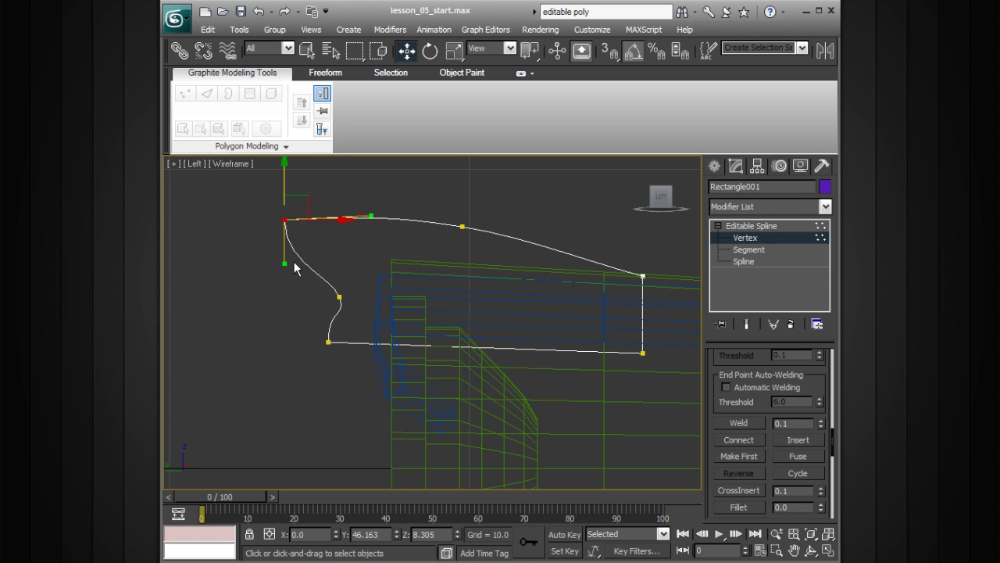
left_click_drag(285, 263, 323, 248)
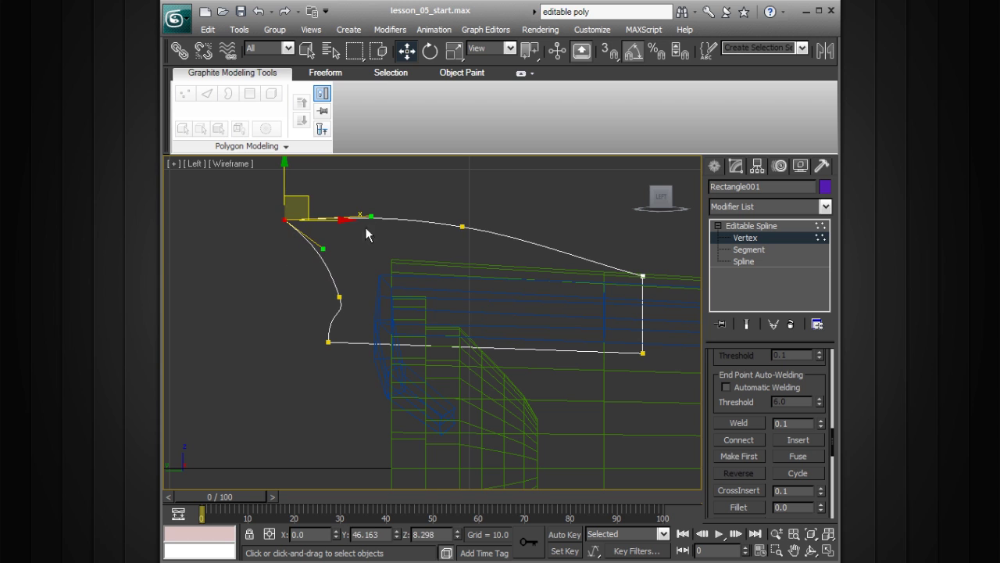
right_click(285, 220)
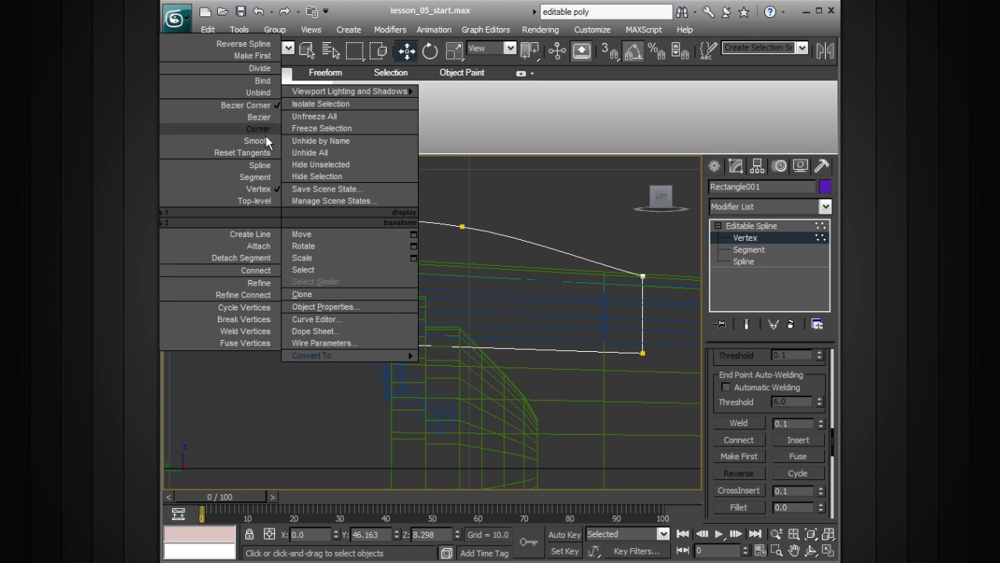
left_click(502, 231)
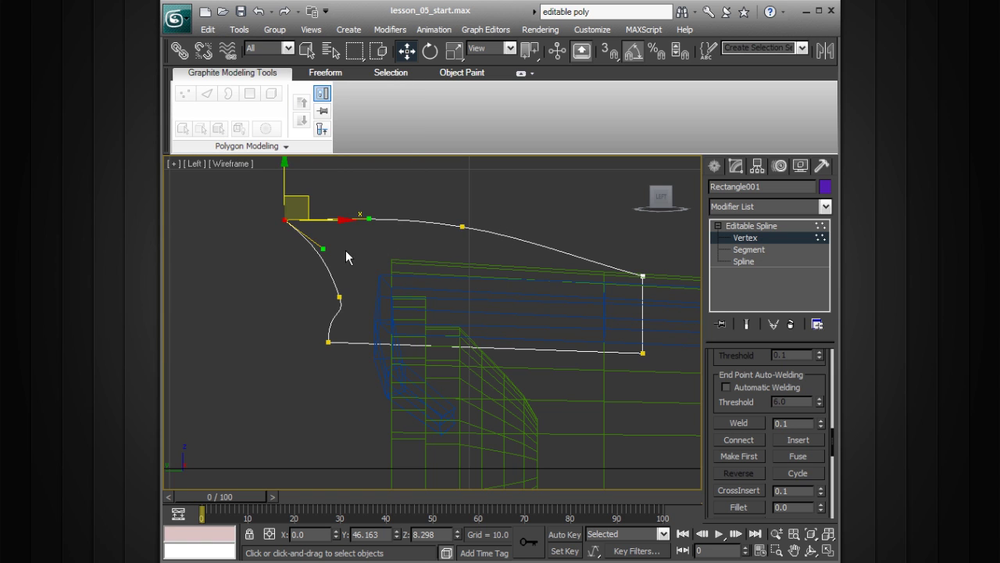
left_click(340, 296)
left_click_drag(343, 294, 349, 292)
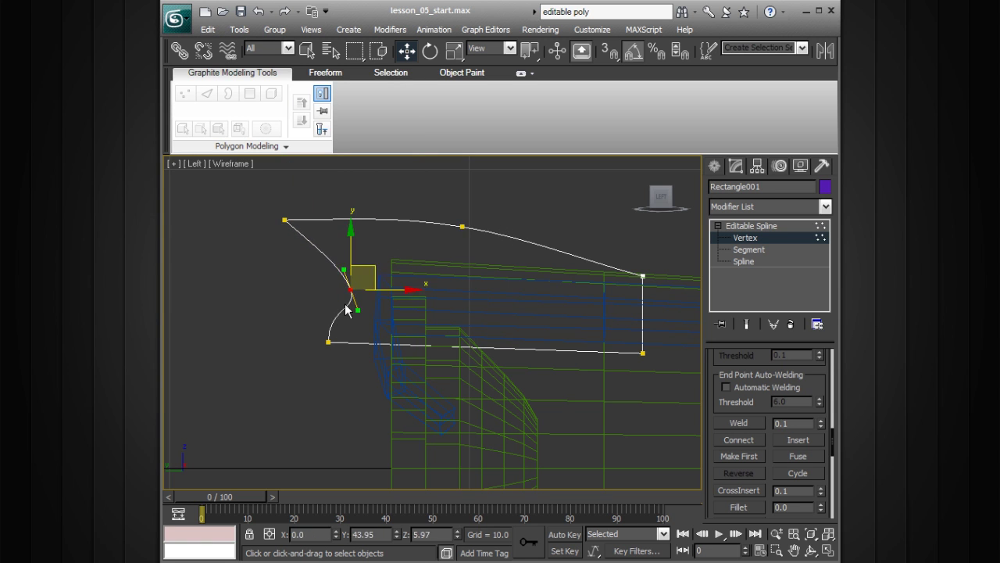
Step: Change the lower-left point to Corner, and raise the left edge's middle point to about Z 6.12 with longer tangent handles
left_click(328, 342)
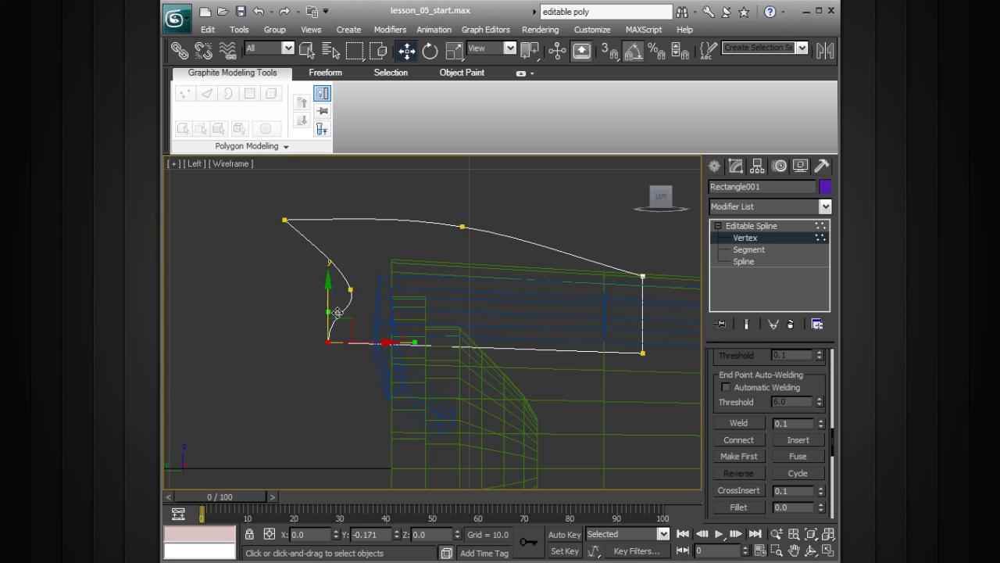
right_click(325, 341)
left_click(304, 261)
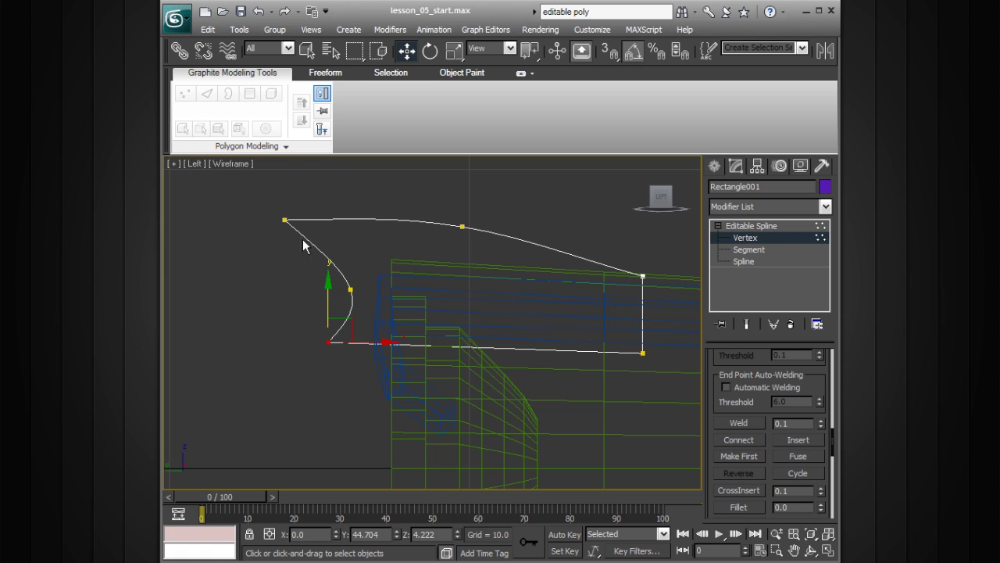
left_click(349, 290)
left_click_drag(352, 264, 339, 259)
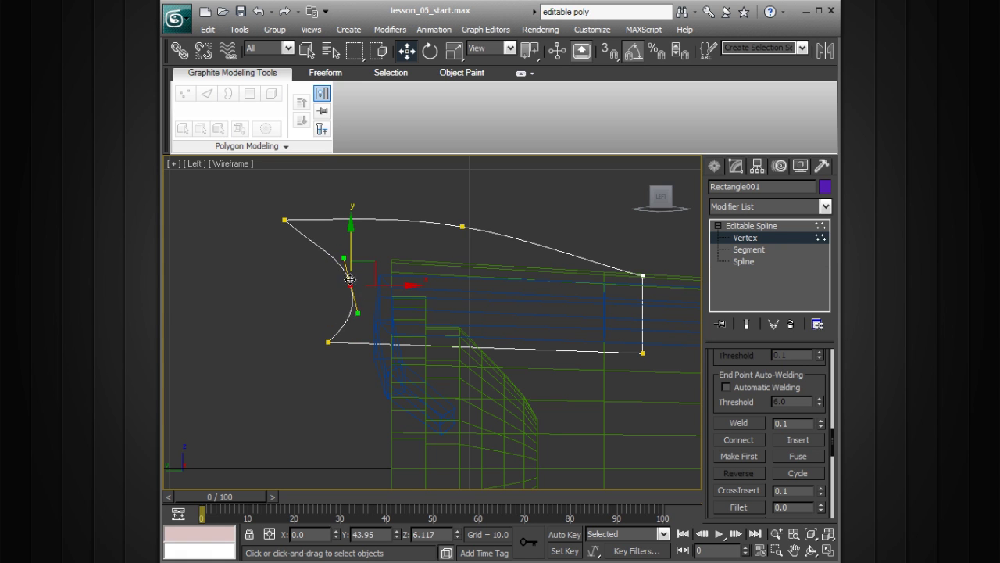
Step: Lengthen the left middle point's tangent handles, then move the lower-right vertex down and slightly inward
left_click_drag(356, 312, 359, 315)
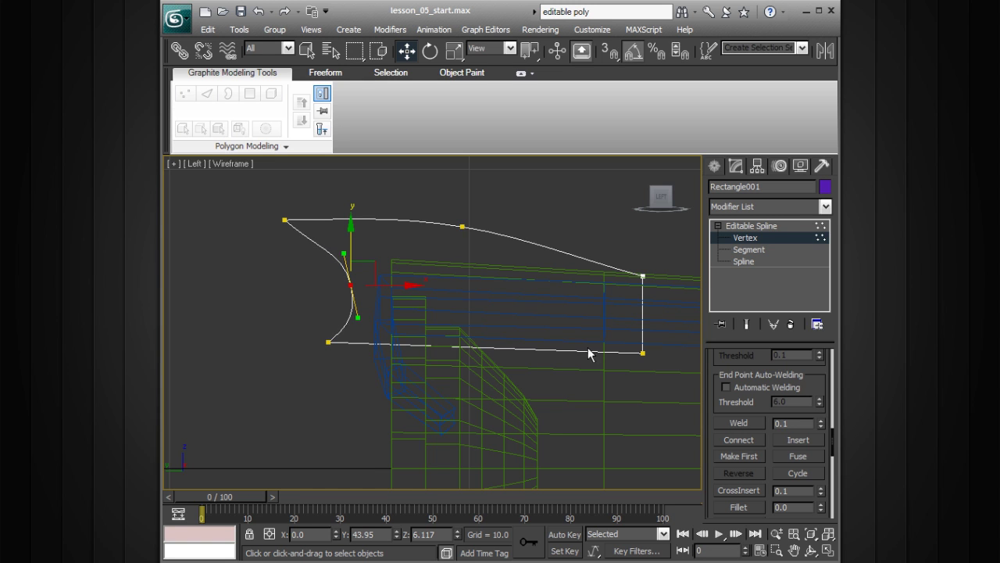
left_click(642, 354)
left_click_drag(644, 305, 637, 329)
key("alt+w")
middle_click(602, 348)
key("alt+w")
middle_click_drag(456, 326, 501, 326, "alt")
scroll(508, 316, "up", 3)
scroll(594, 336, "down", 4)
middle_click_drag(501, 326, 571, 324)
left_click(756, 224)
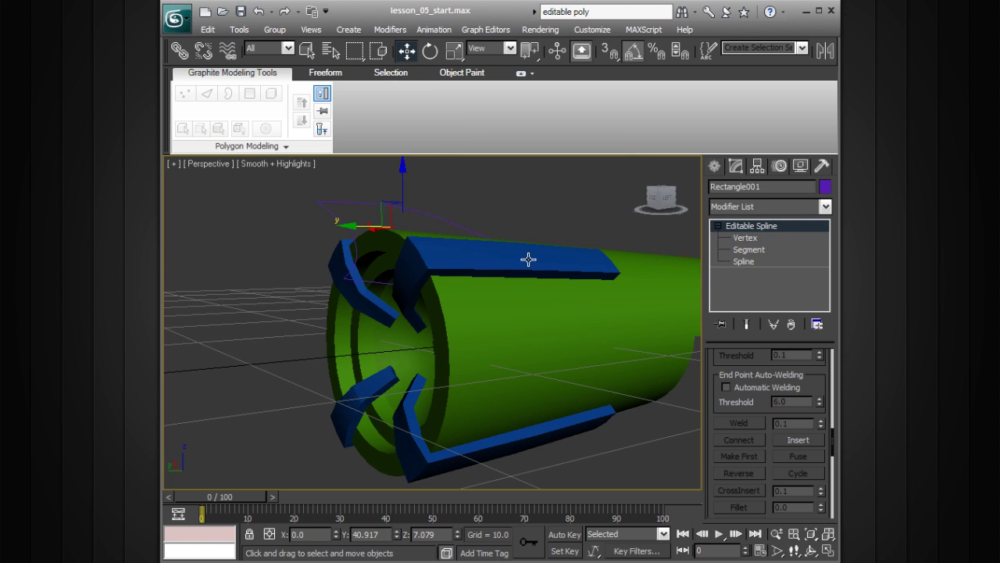
Step: Uniformly scale the whole profile spline down and move it toward the body's front end, to about Y 41.52
key("r")
left_click_drag(399, 225, 380, 237)
middle_click_drag(410, 241, 453, 243, "alt")
left_click_drag(461, 214, 451, 227)
middle_click_drag(474, 231, 448, 236, "alt")
key("w")
left_click_drag(310, 231, 299, 232)
middle_click_drag(412, 238, 473, 261, "alt")
Step: Lower the profile's upper-right vertex slightly toward the body's surface and leave vertex editing
left_click(743, 239)
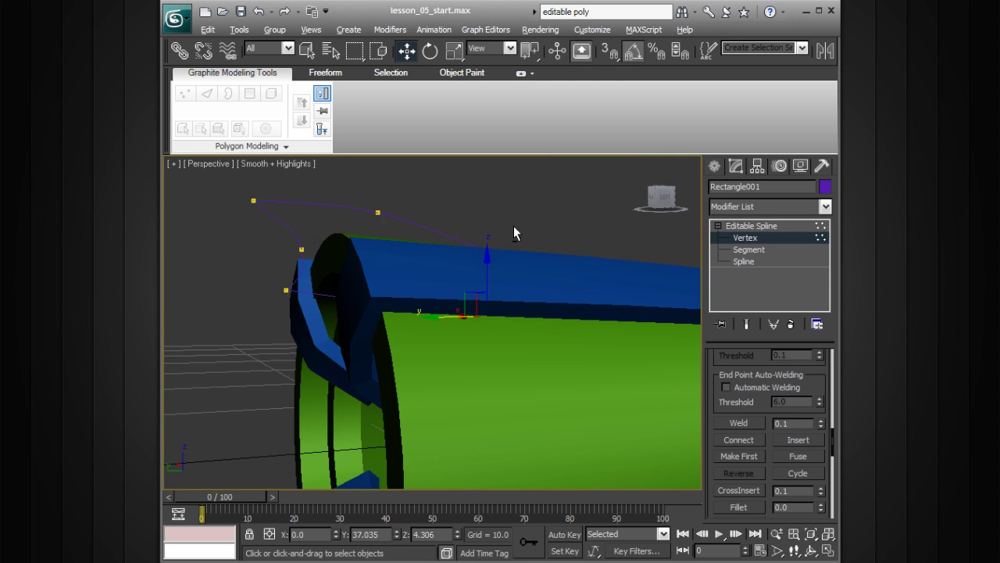
middle_click_drag(529, 230, 342, 255, "alt")
left_click(350, 241)
left_click_drag(350, 208, 351, 206)
middle_click_drag(465, 239, 455, 290, "alt")
left_click(437, 289)
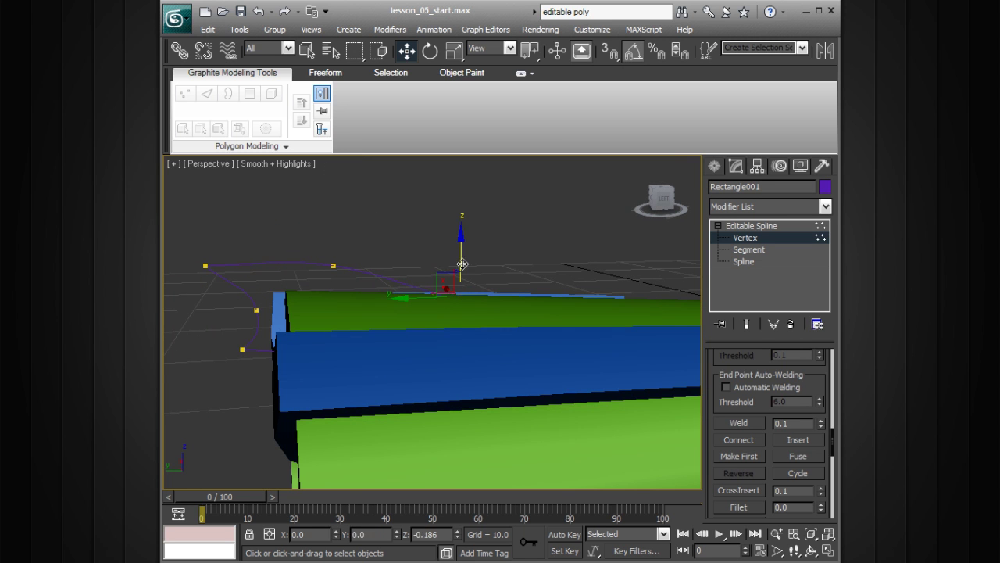
middle_click_drag(527, 253, 416, 258, "alt")
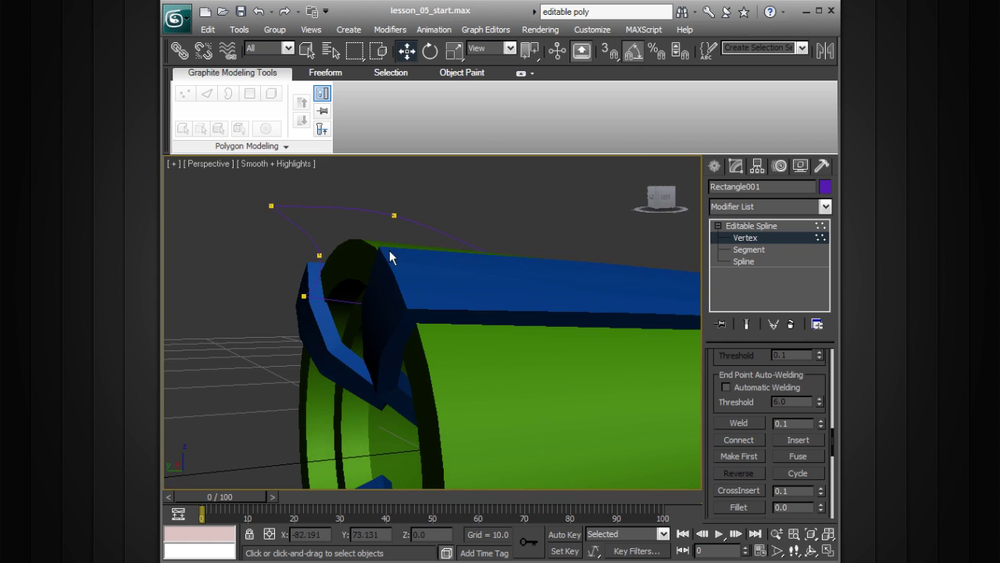
left_click(735, 225)
Step: Reselect the whole profile spline in the perspective view and apply an Extrude modifier to it
key("alt+w")
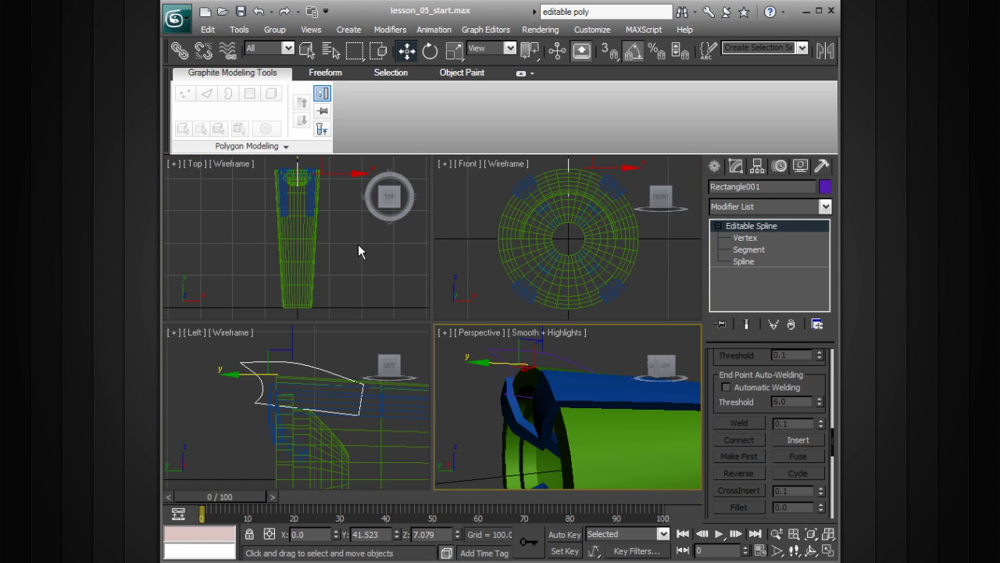
middle_click_drag(583, 223, 582, 278)
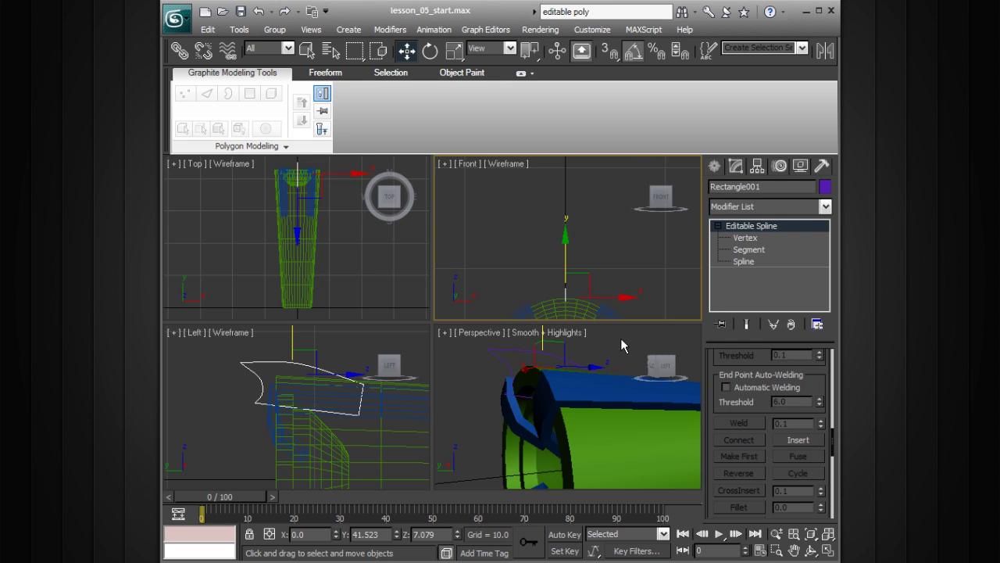
left_click(595, 213)
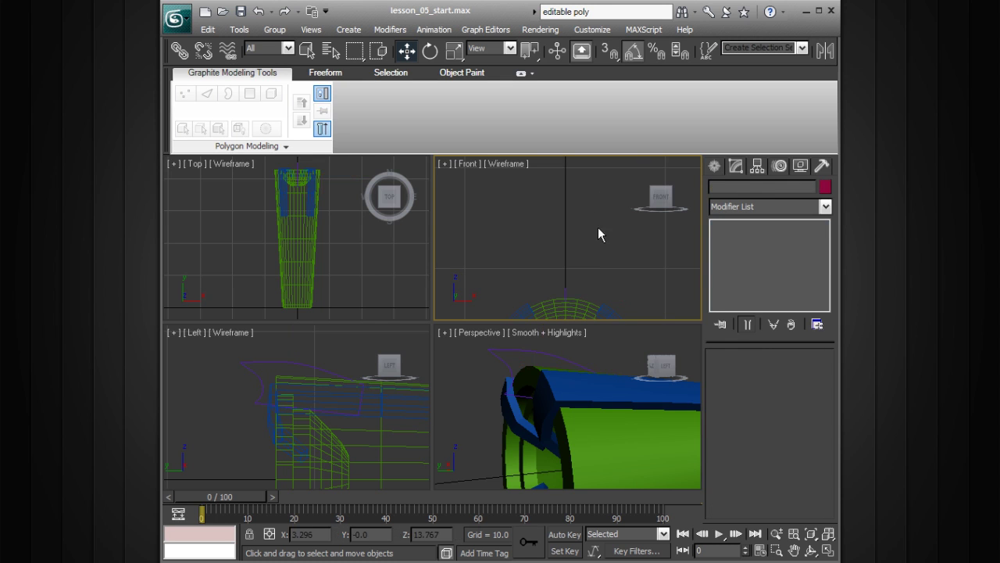
left_click(606, 345)
key("alt+w")
middle_click_drag(606, 337, 525, 292, "alt")
left_click(508, 256)
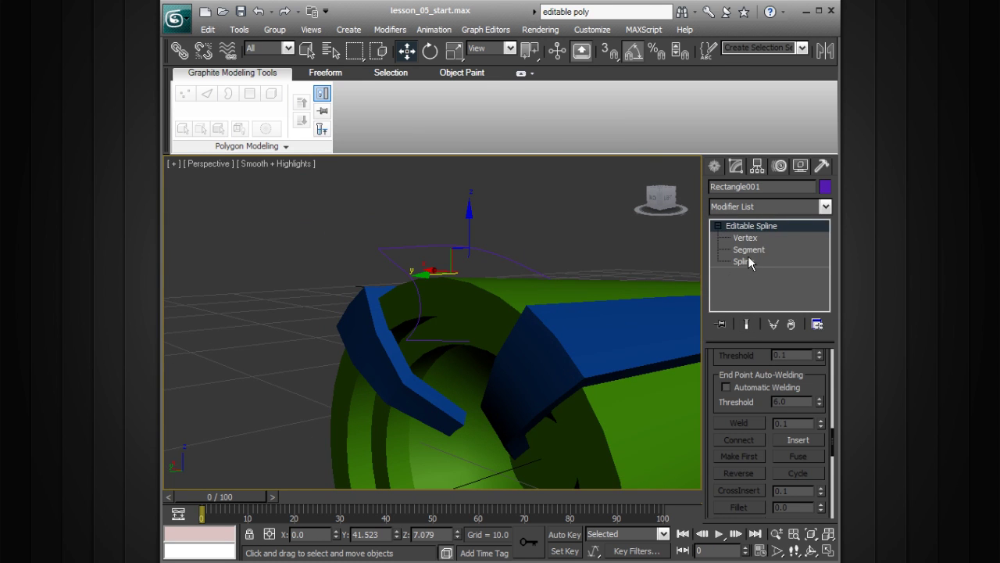
left_click(718, 226)
left_click(825, 206)
scroll(818, 346, "down", 10)
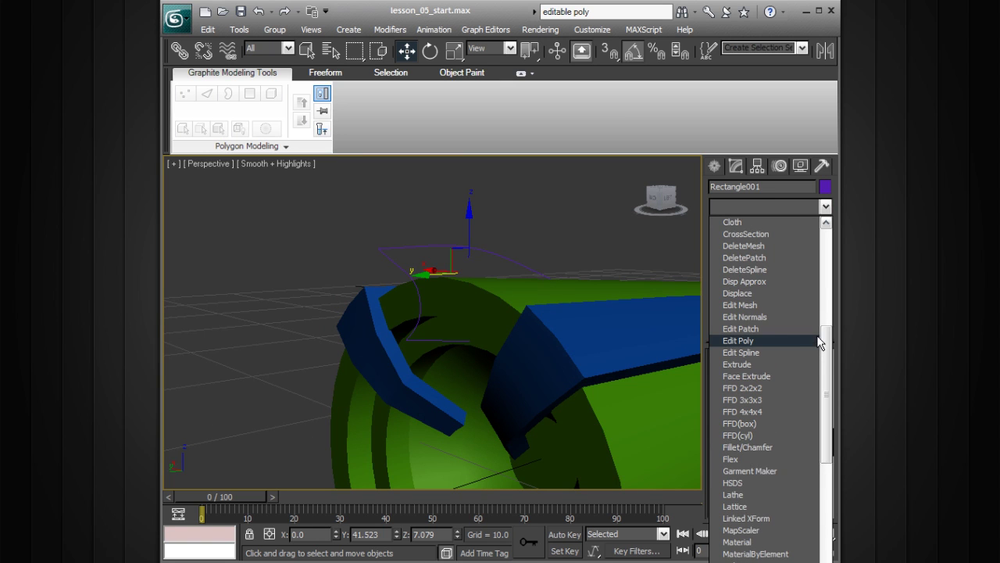
scroll(830, 353, "down", 1)
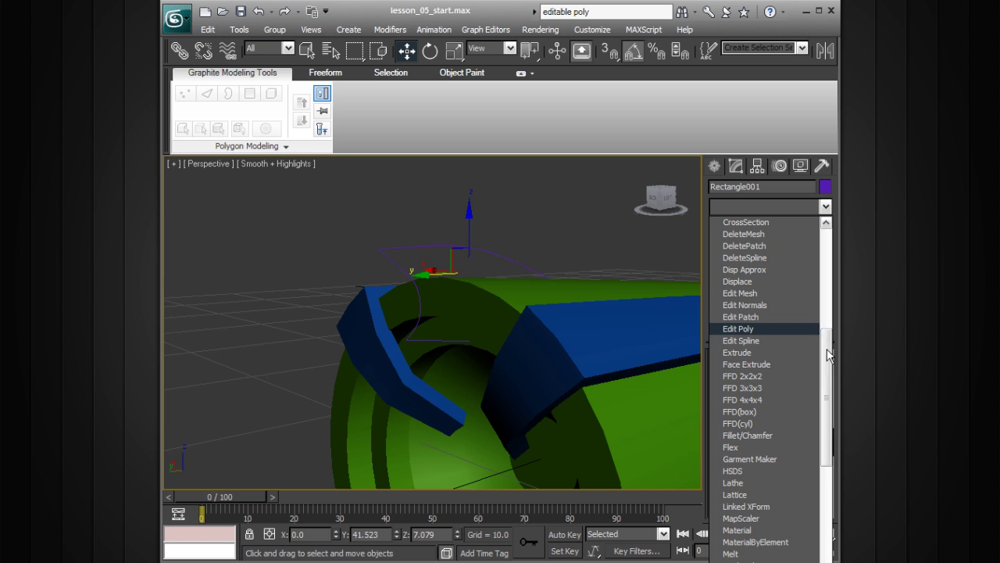
left_click(781, 352)
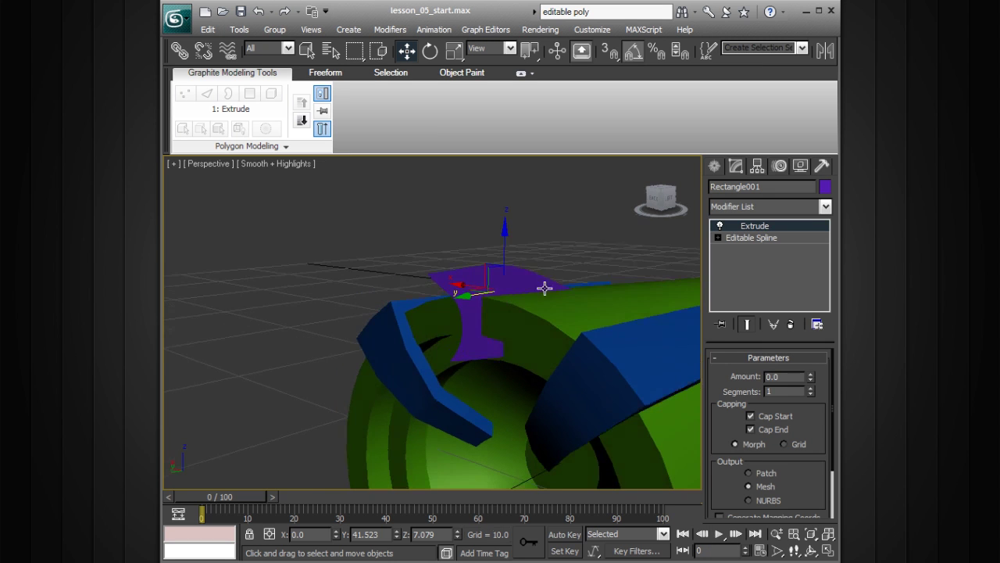
Step: Try Extrude amounts of 1.0, 0.5, 0.3 and 0.2 on the profile
scroll(585, 319, "up", 3)
middle_click_drag(583, 321, 540, 318, "alt")
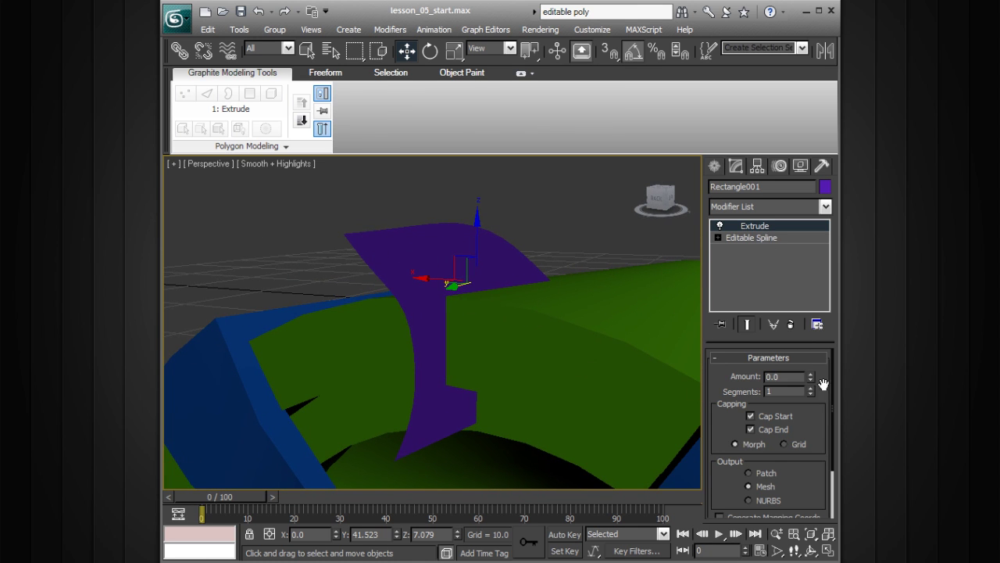
left_click_drag(814, 377, 811, 381)
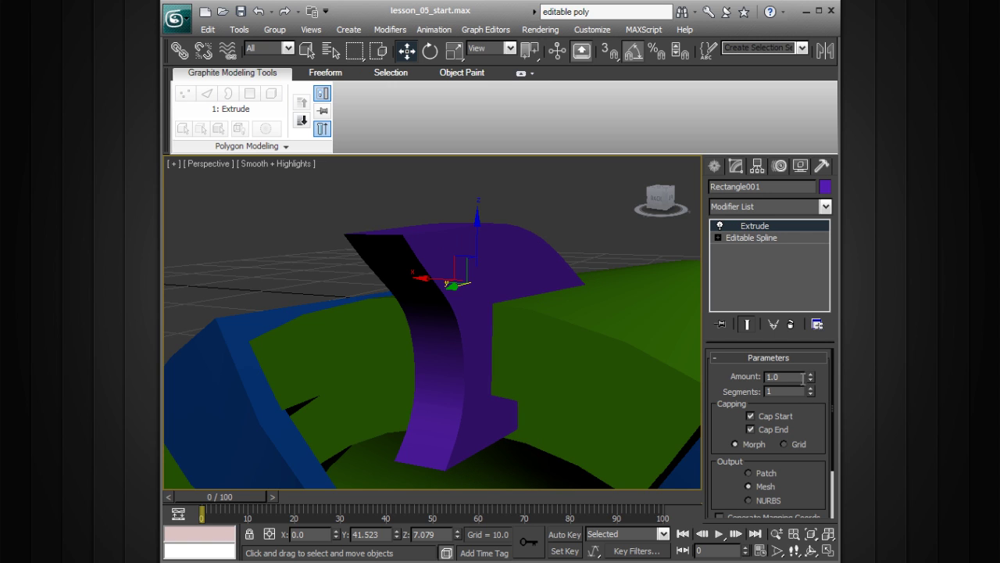
type("0.5")
key("Return")
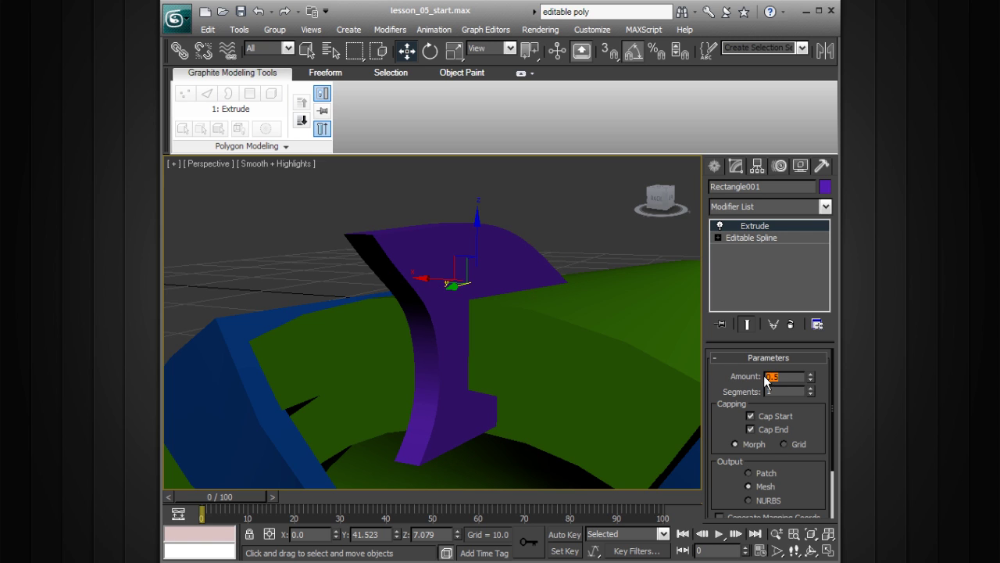
type(".3")
key("Return")
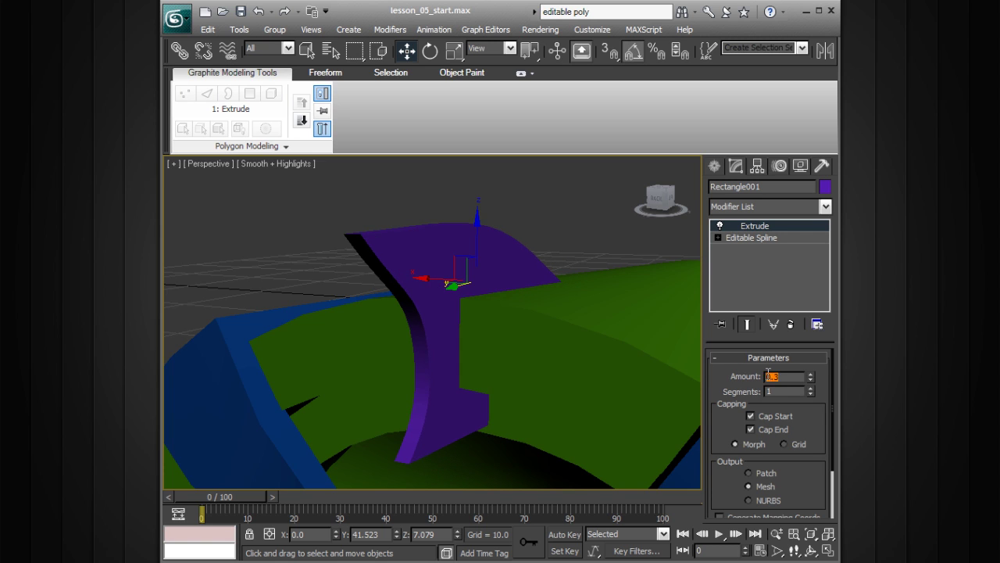
type(".2")
key("Return")
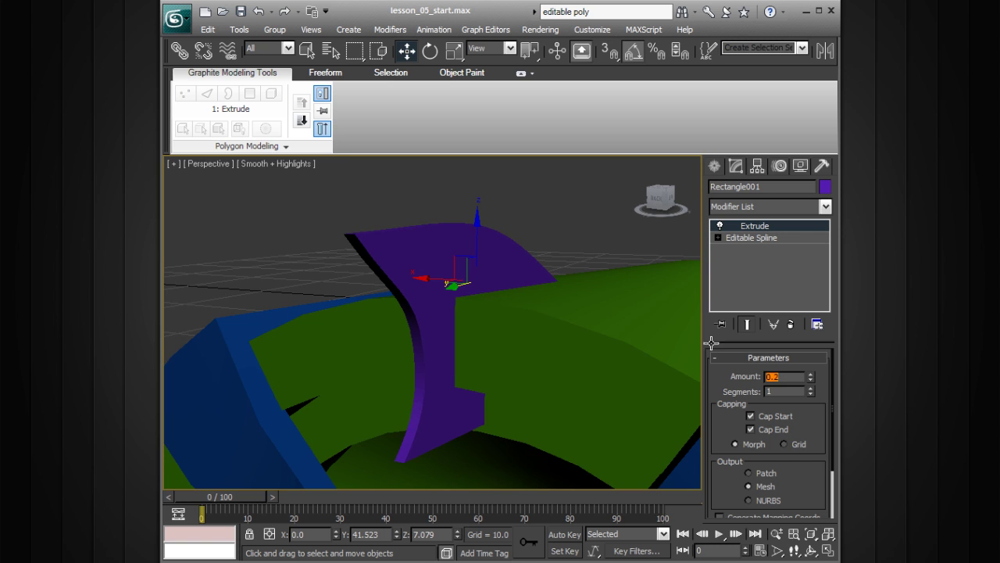
Step: Return to the base spline's vertex level with the end result of the Extrude shown
left_click(561, 226)
left_click(481, 272)
left_click(716, 237)
key("1")
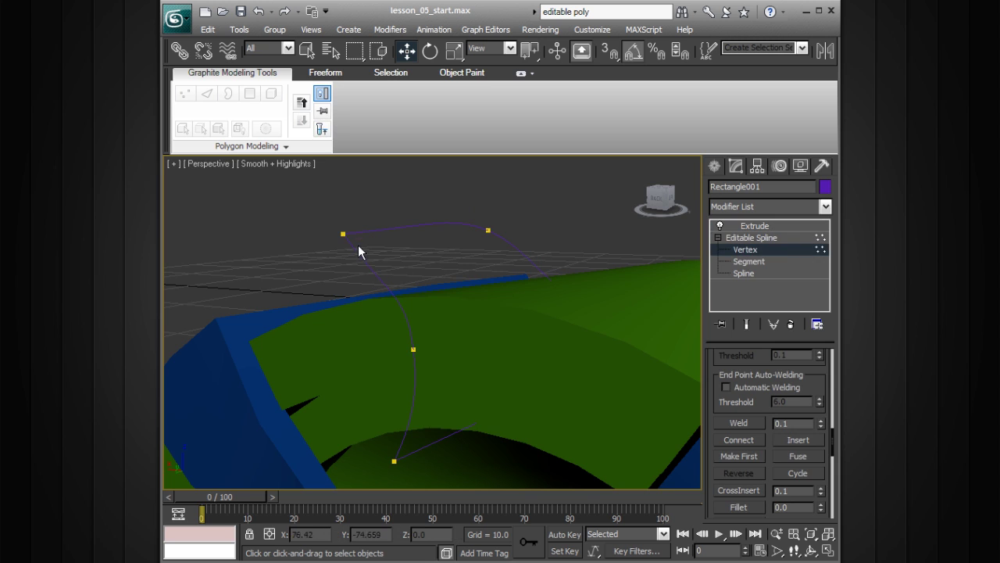
left_click(746, 324)
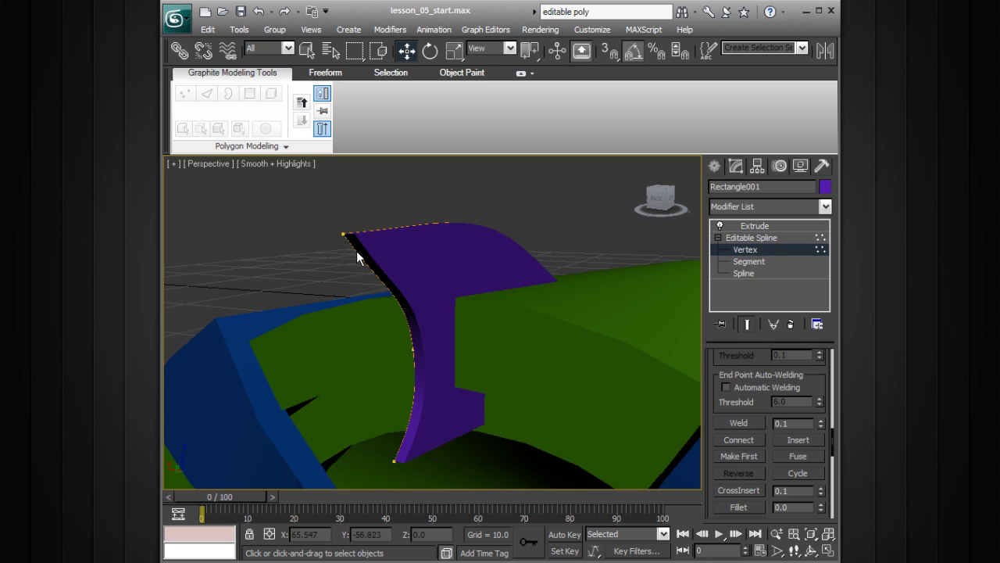
Step: Try moving the profile's upper front tip vertex, lowering it to about Z 7.47 with the extruded result shown
left_click(345, 233)
left_click_drag(345, 233, 344, 275)
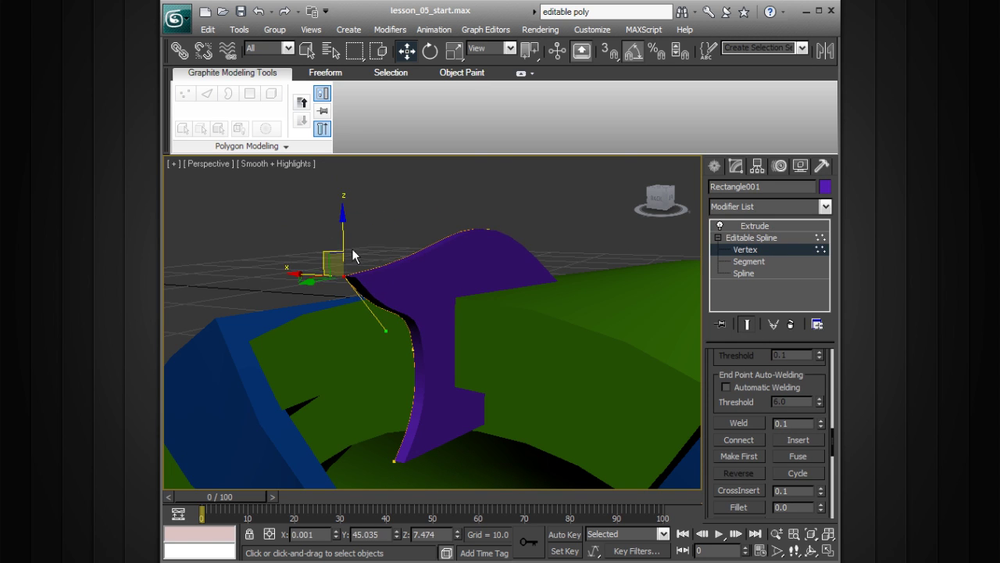
middle_click_drag(539, 327, 432, 320, "alt")
middle_click_drag(547, 351, 520, 351, "alt")
key("alt+w")
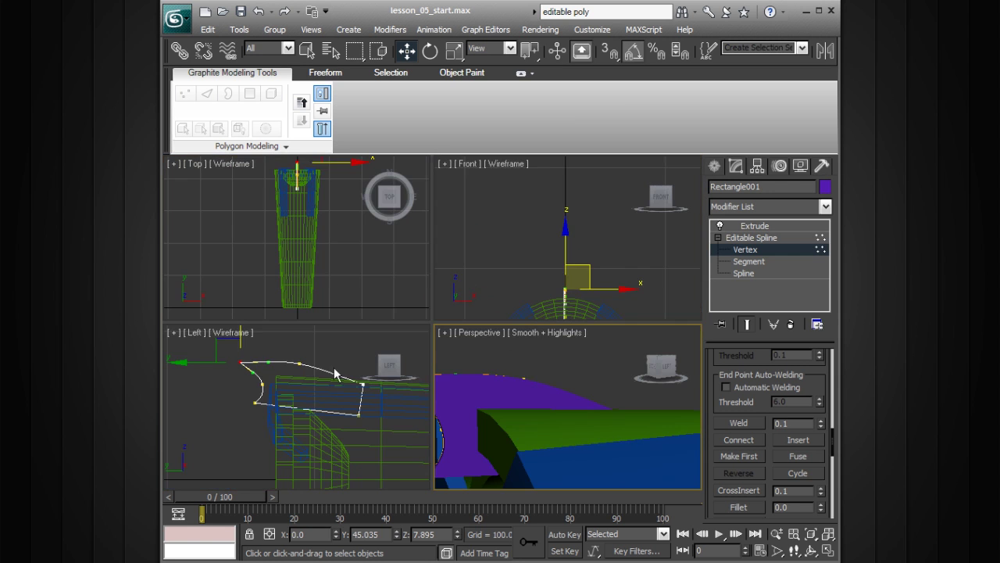
middle_click_drag(350, 362, 336, 380)
scroll(332, 383, "up", 2)
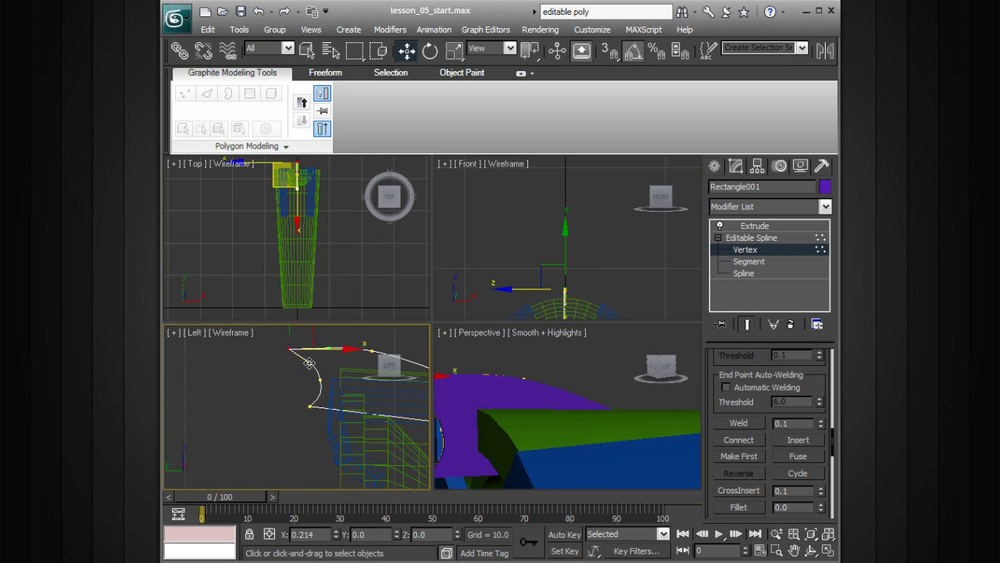
middle_click_drag(617, 406, 630, 402, "alt")
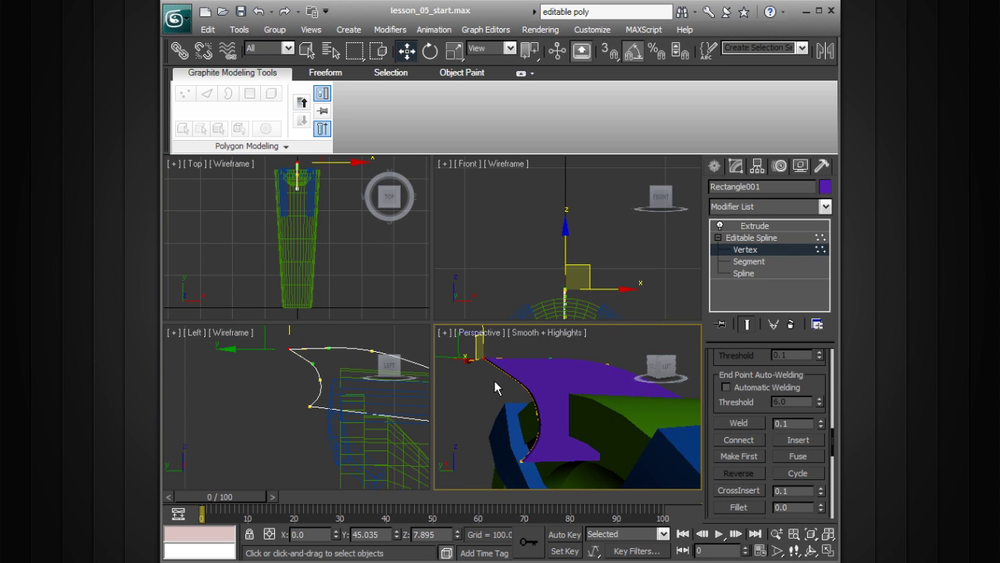
Step: Move the front edge's middle vertex inward to about Y 43.40 in the Left view, then leave vertex editing
left_click(319, 382)
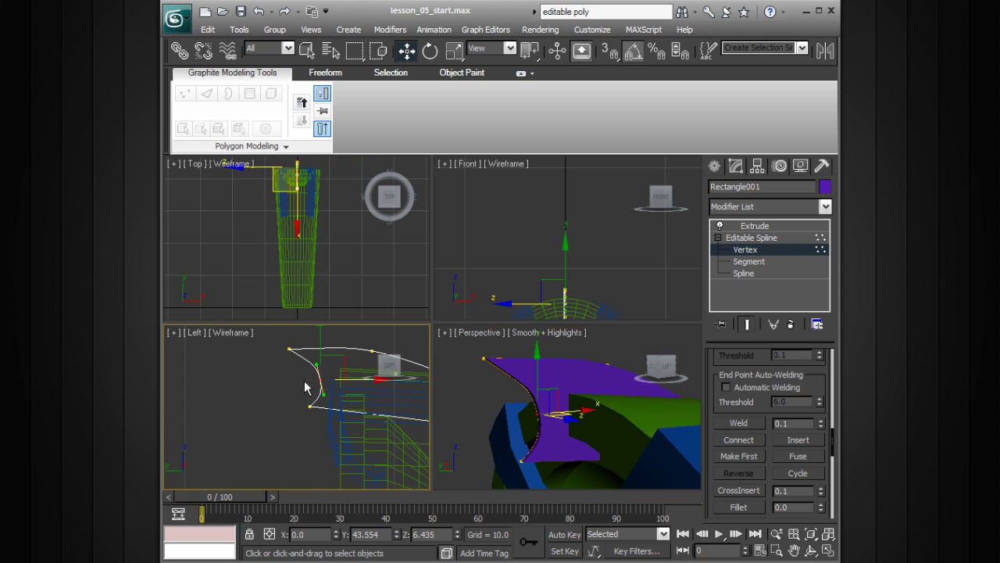
left_click(363, 378)
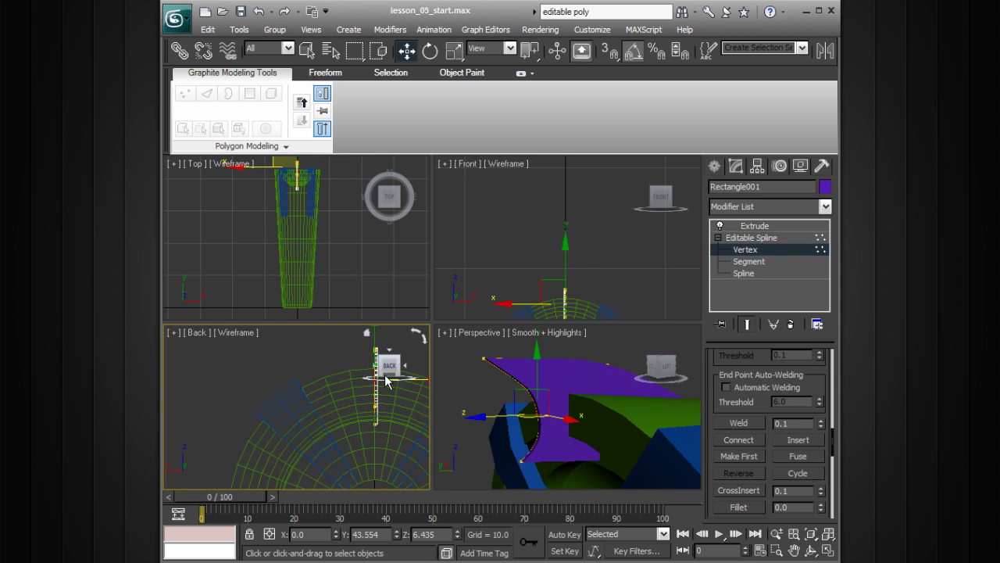
left_click(405, 365)
left_click(213, 380)
left_click_drag(260, 379, 262, 380)
middle_click(602, 348)
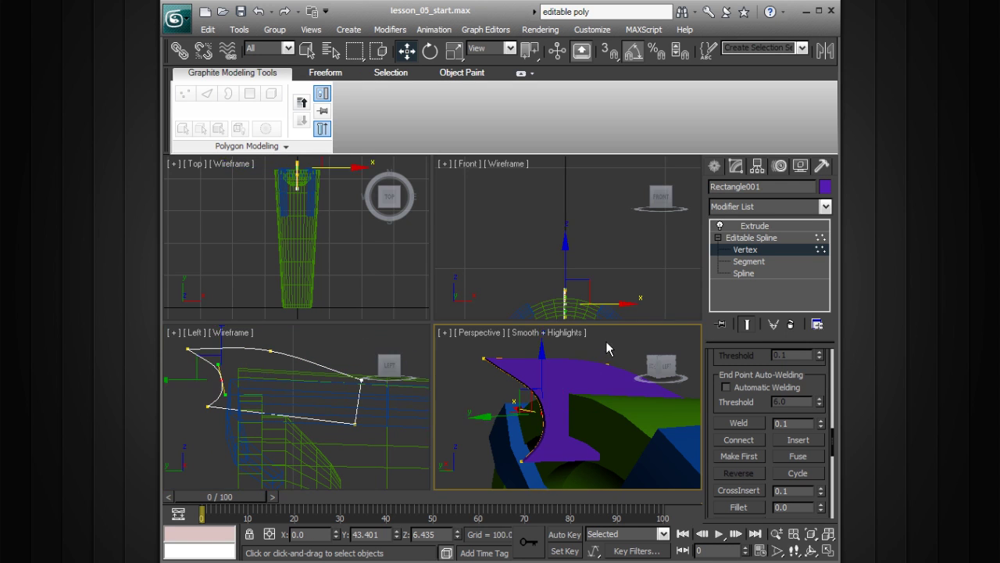
key("alt+w")
middle_click_drag(516, 334, 478, 314, "alt")
left_click(752, 237)
left_click(717, 238)
Step: Reselect the extruded fin and set its Extrude amount to 0.3
left_click(563, 243)
middle_click_drag(563, 242, 540, 271, "alt")
left_click(564, 283)
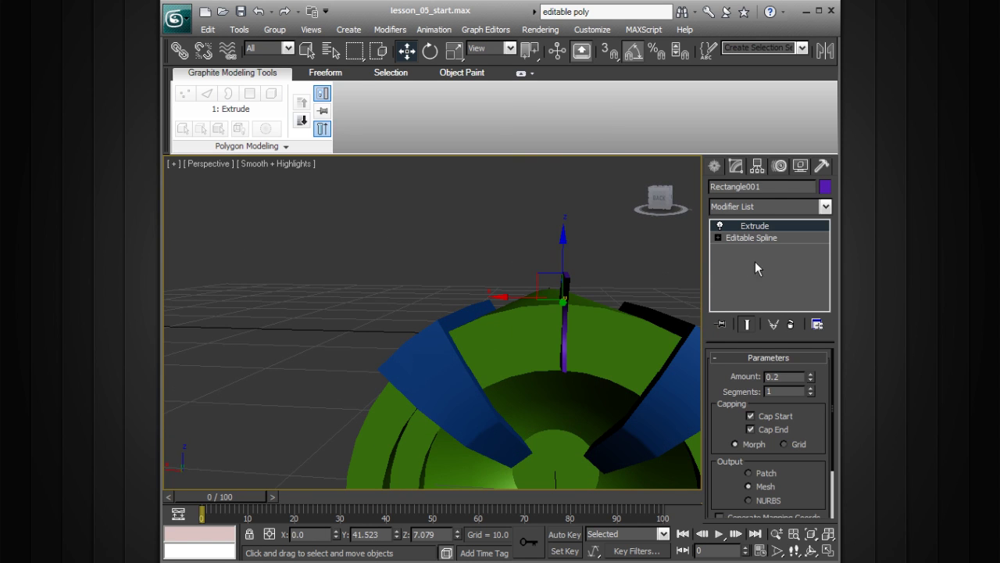
double_click(777, 376)
type("0.3")
key("Return")
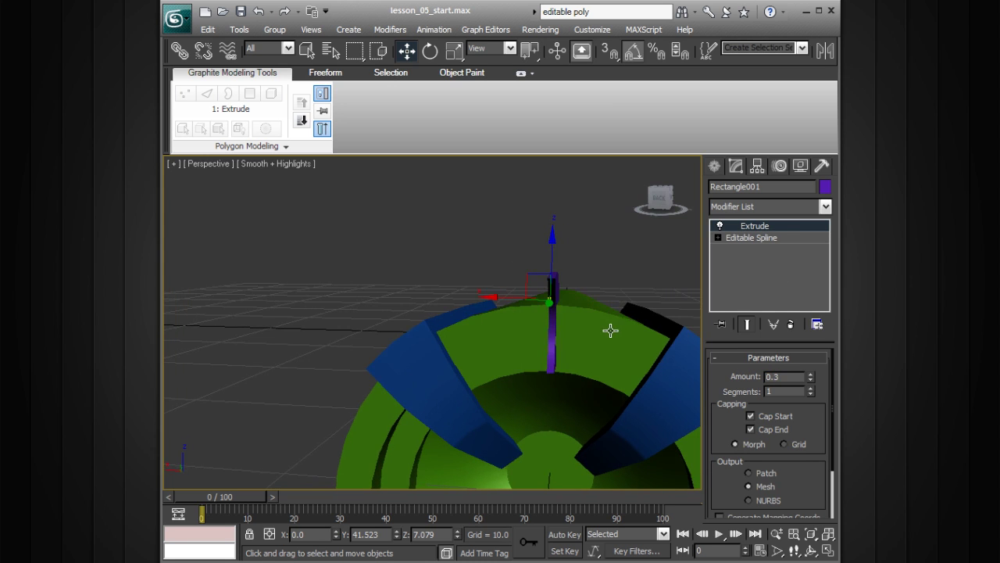
Step: Examine the extruded fin's thickness and fit on the body's front rim from several angles, with the fin selected
middle_click_drag(631, 324, 549, 229, "alt")
left_click(549, 228)
middle_click_drag(564, 286, 565, 274, "alt")
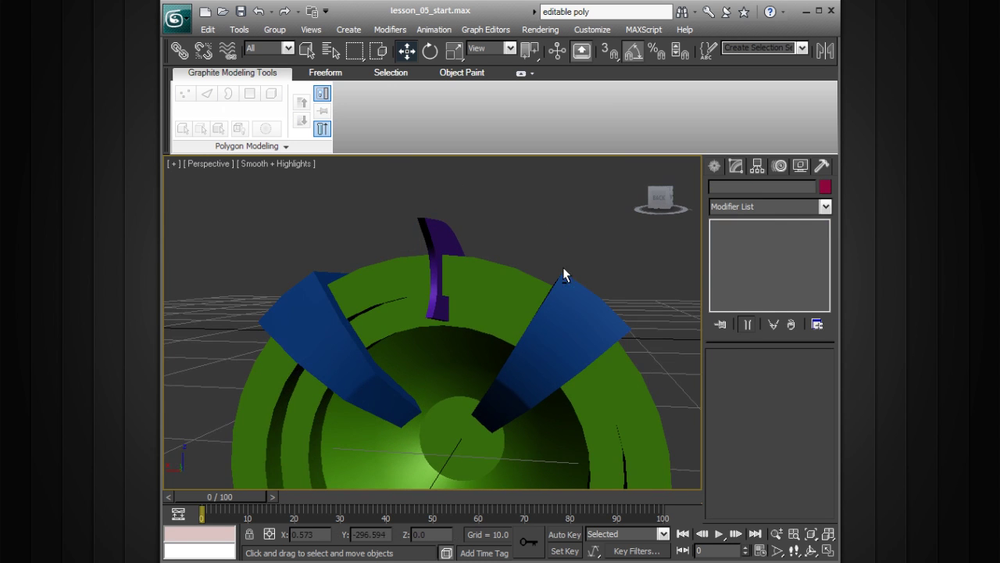
middle_click_drag(565, 364, 574, 312, "alt")
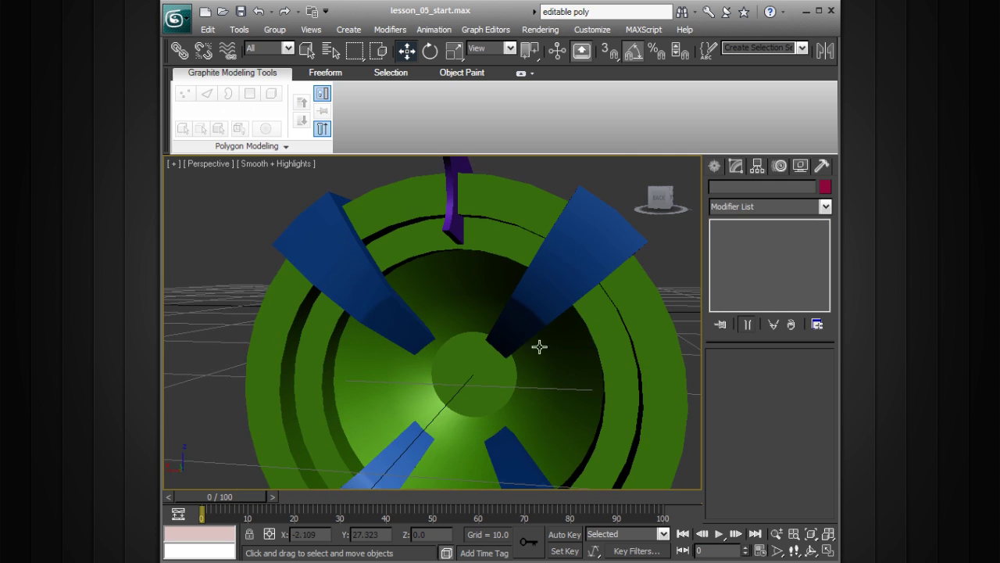
middle_click_drag(485, 352, 458, 284, "alt")
left_click(399, 217)
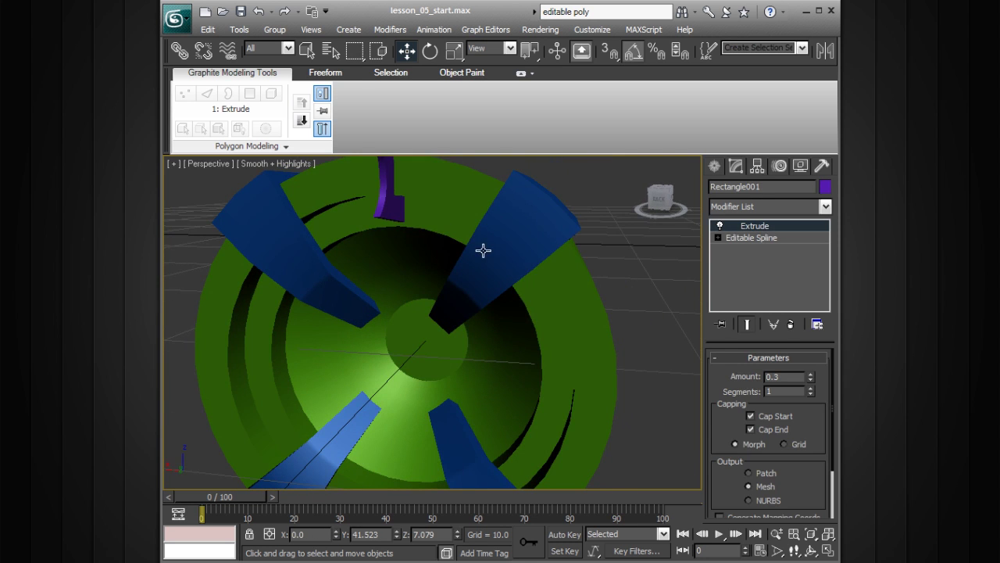
middle_click_drag(492, 279, 530, 324, "alt")
left_click(777, 238)
left_click(770, 226)
middle_click_drag(563, 367, 585, 295)
scroll(586, 297, "down", 3)
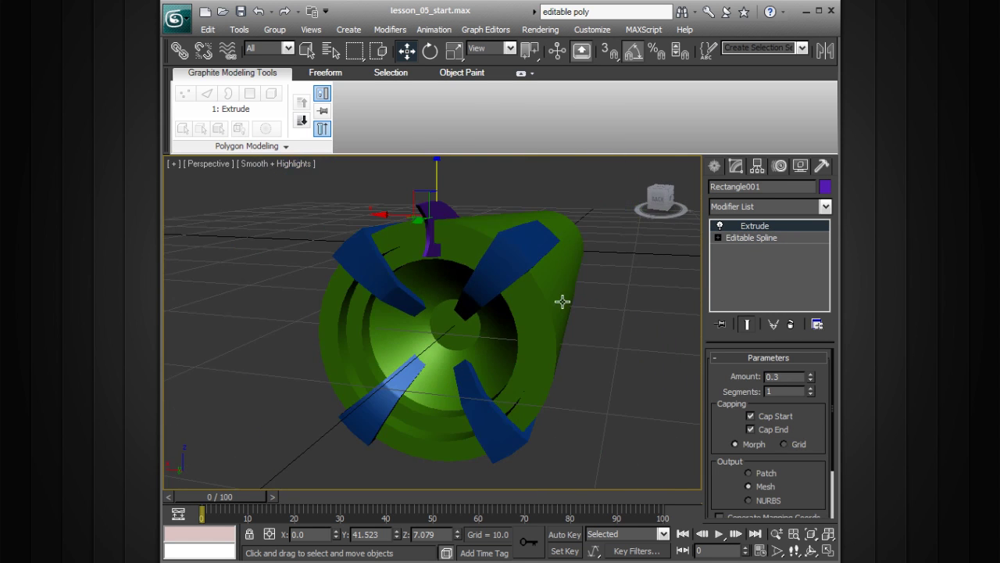
Step: In the Front view, make the extruded fin use the working pivot at the centre of the green body
key("alt+w")
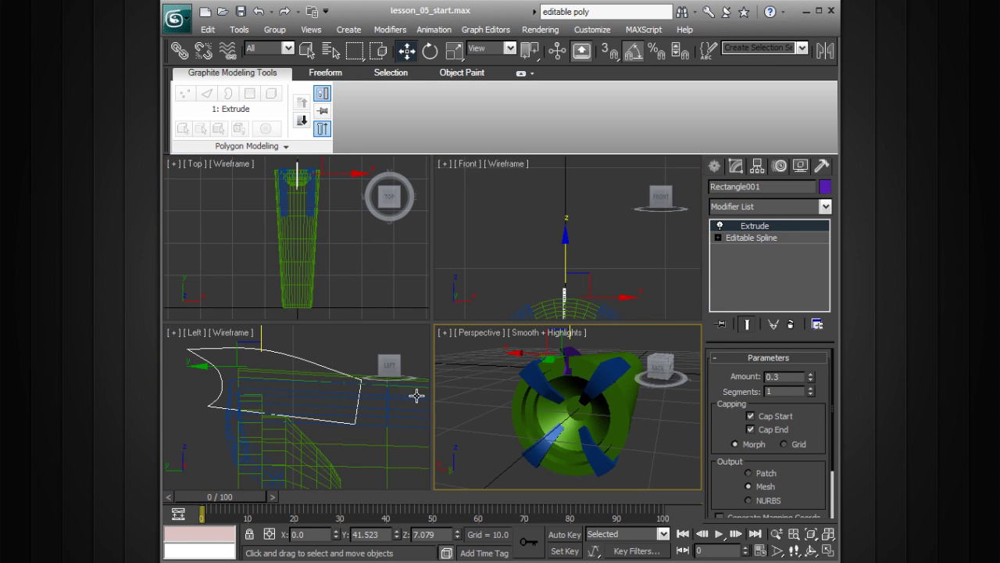
right_click(616, 208)
key("alt+w")
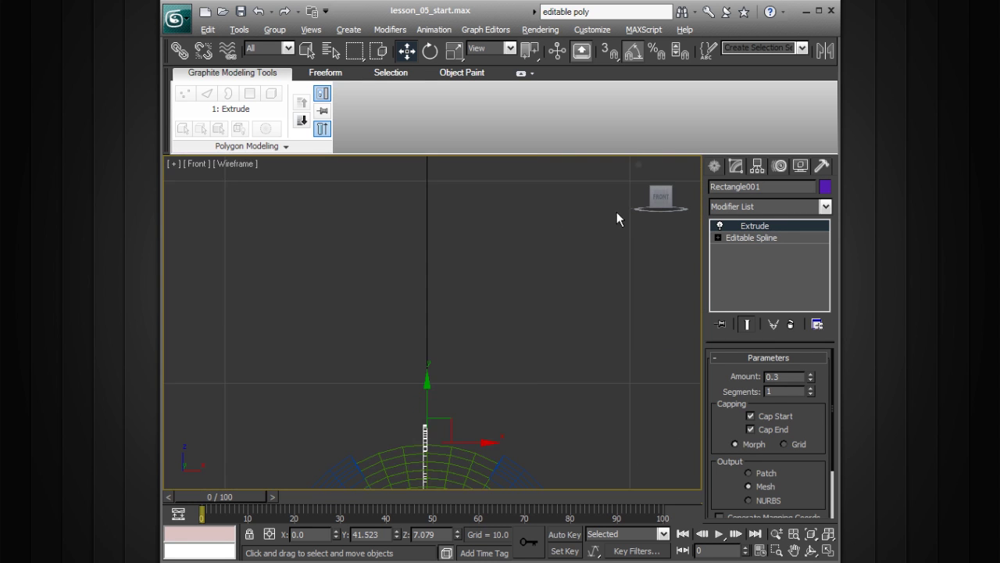
scroll(565, 228, "up", 3)
middle_click_drag(573, 279, 562, 225)
middle_click_drag(557, 300, 555, 321)
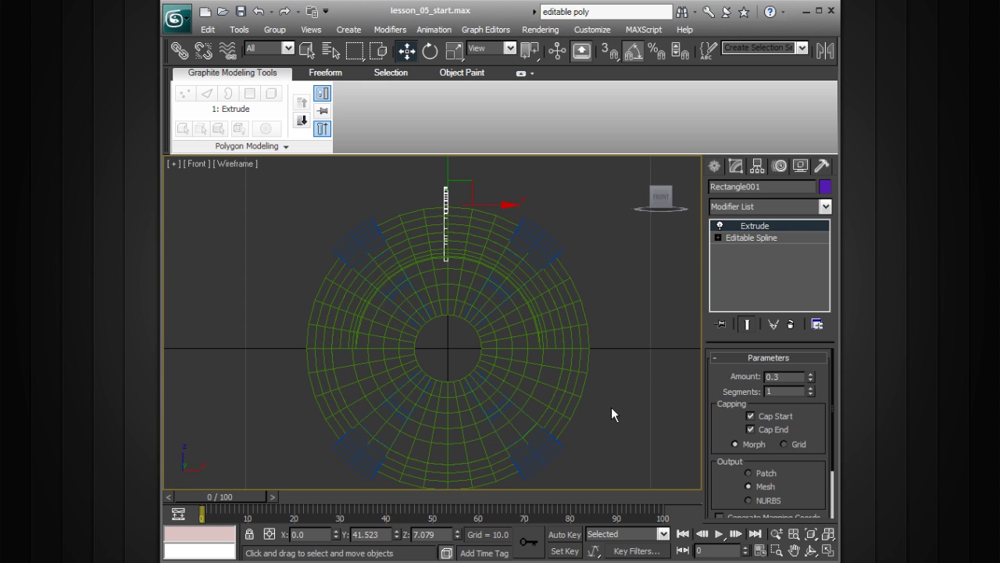
left_click(751, 236)
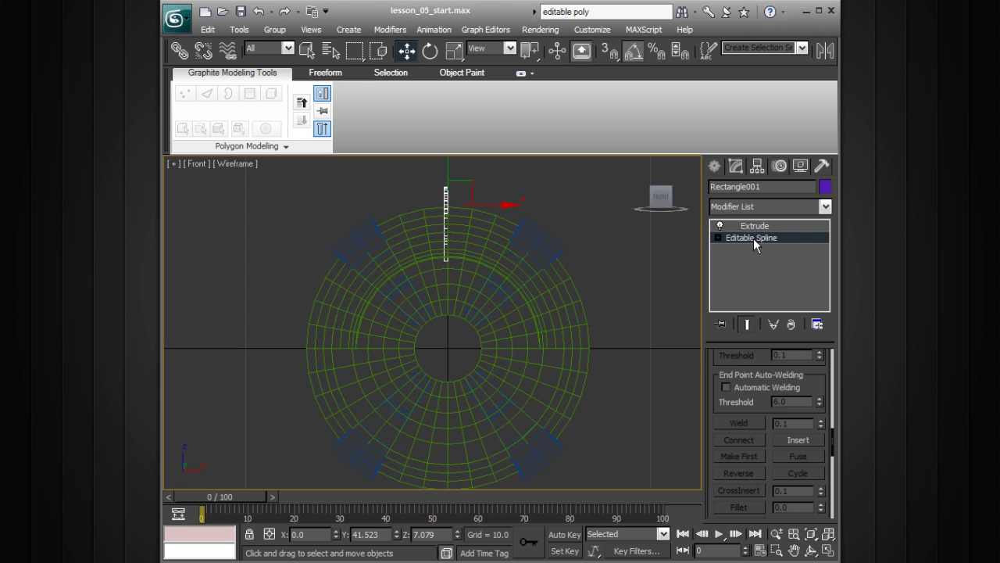
left_click(756, 166)
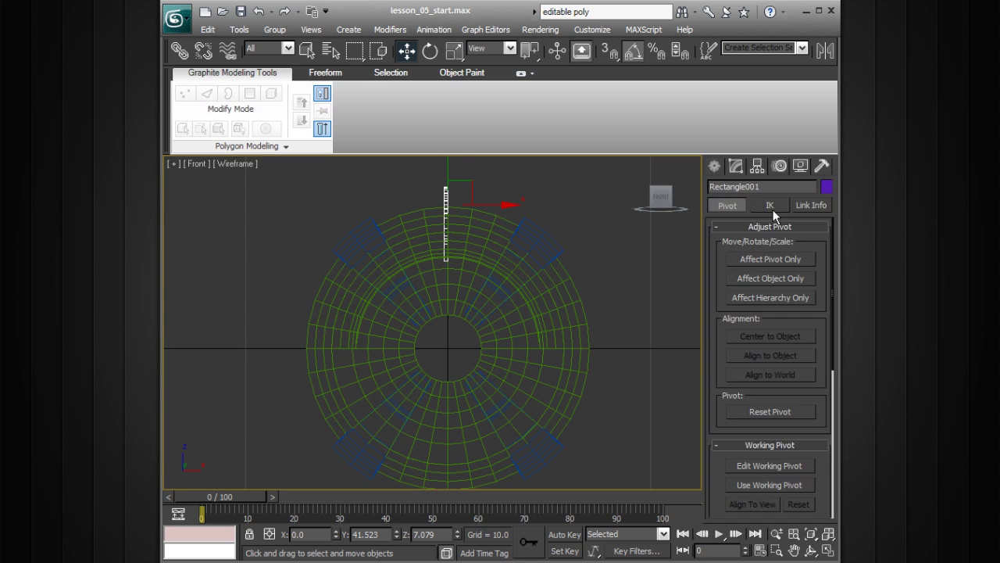
left_click(788, 485)
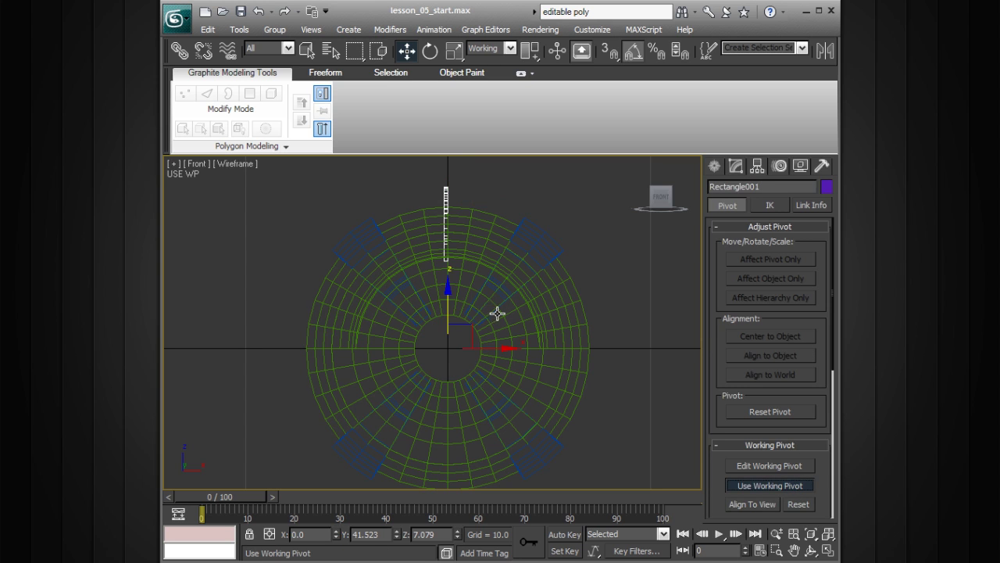
Step: Rotate-clone the fin by -90 degrees around the working pivot, making three copies with the Copy option
key("e")
left_click_drag(486, 311, 452, 303)
key("ctrl+z")
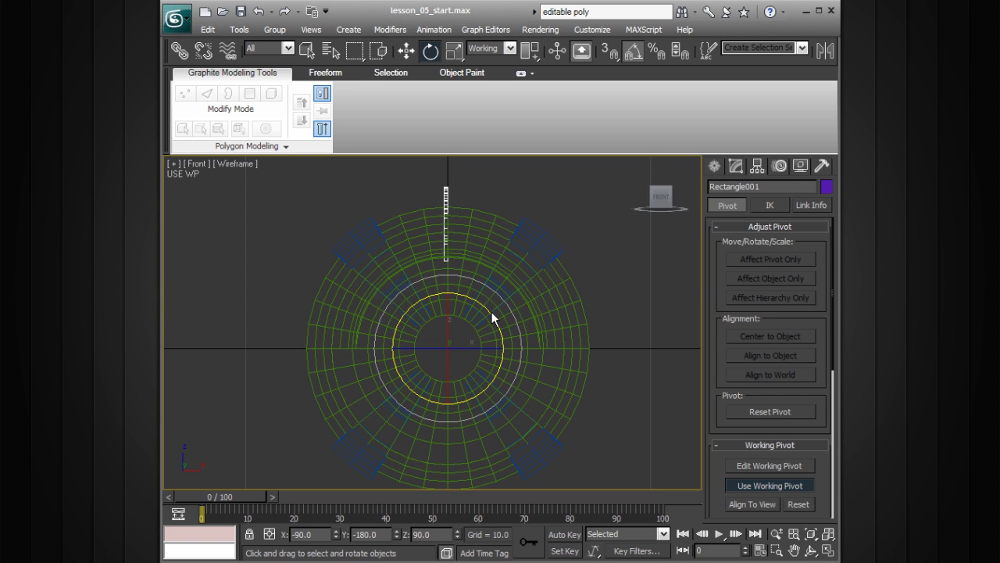
mouse_move(492, 312)
left_mouse_down("shift")
mouse_move(438, 308)
mouse_move(381, 337)
mouse_move(379, 350)
mouse_move(395, 330)
mouse_move(378, 300)
left_mouse_up("shift")
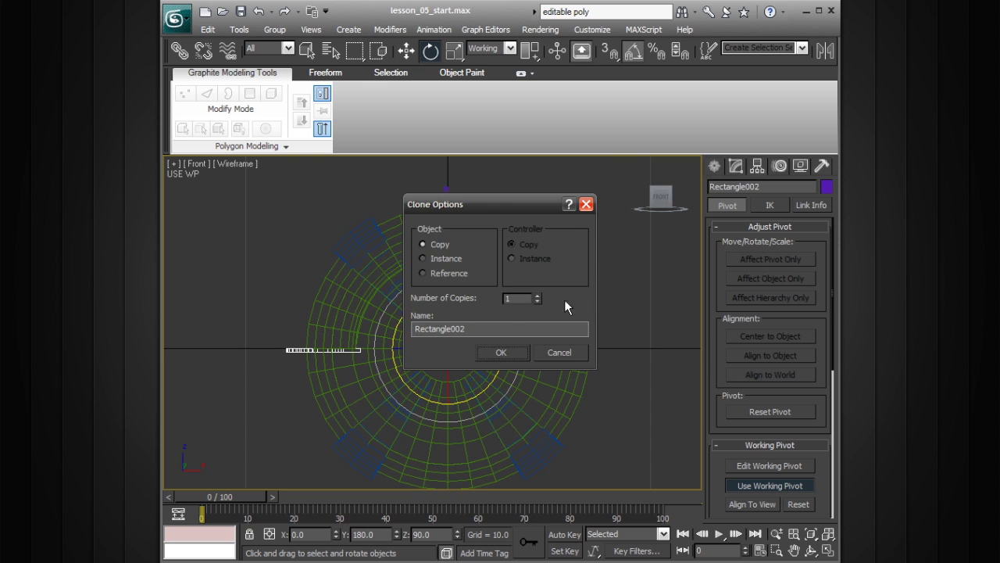
left_click_drag(499, 201, 639, 131)
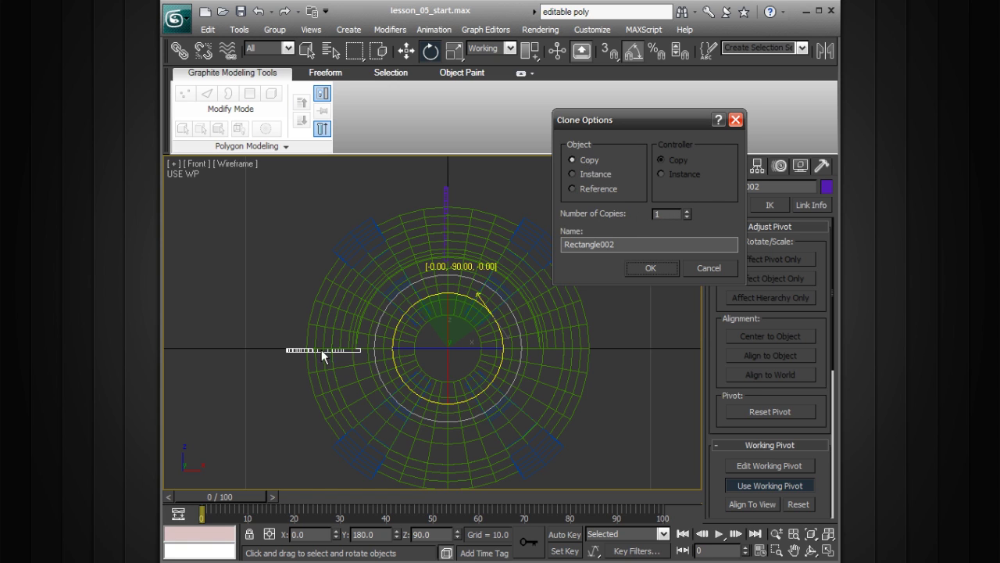
double_click(688, 211)
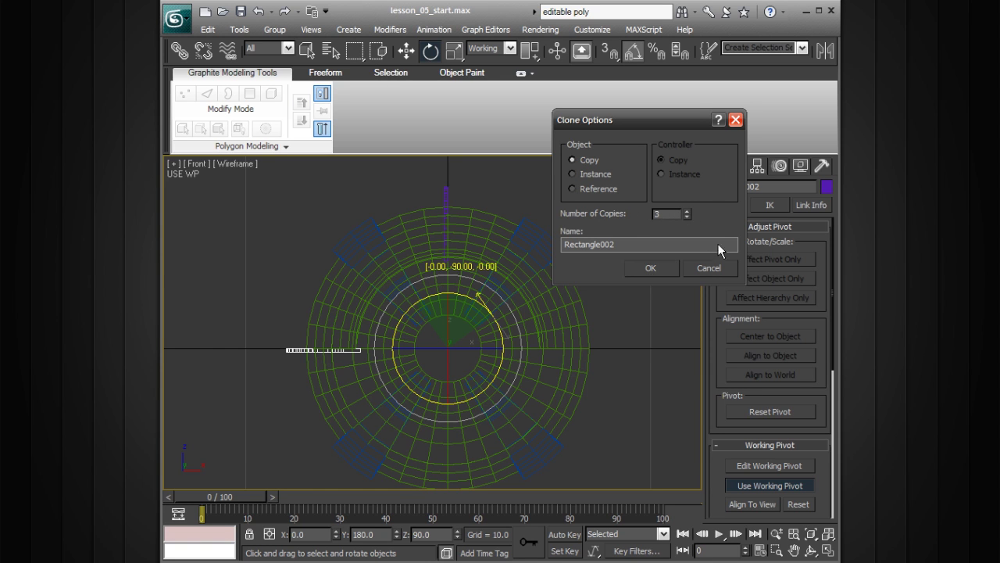
left_click(654, 268)
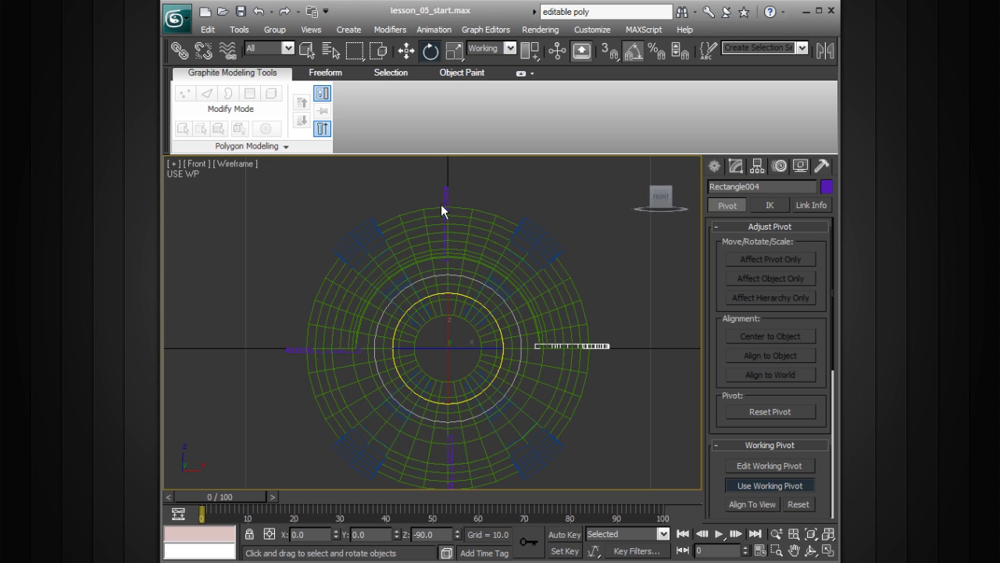
Step: Stop using the working pivot, return to the Perspective view and deselect the cloned fin
left_click(764, 486)
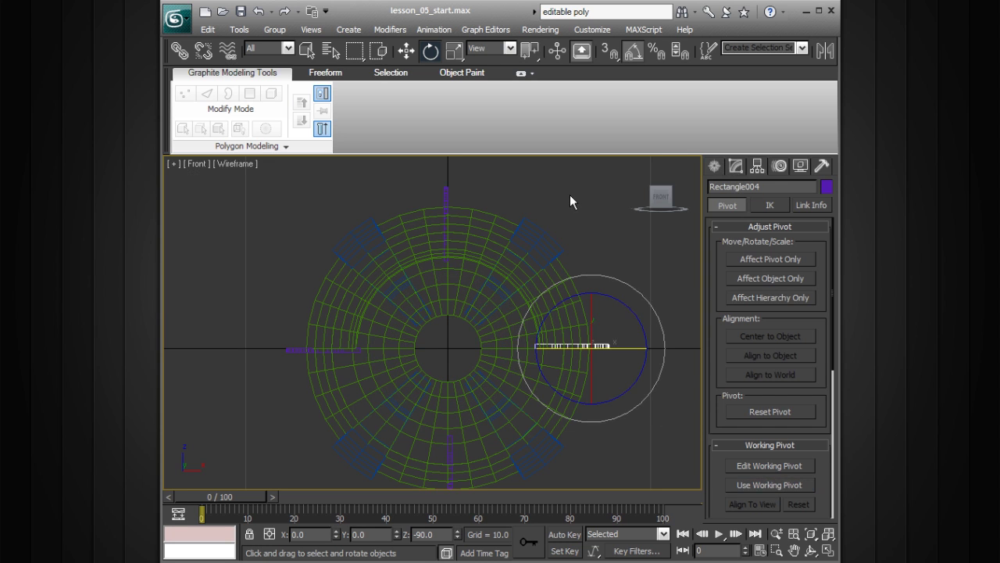
key("alt+w")
right_click(634, 336)
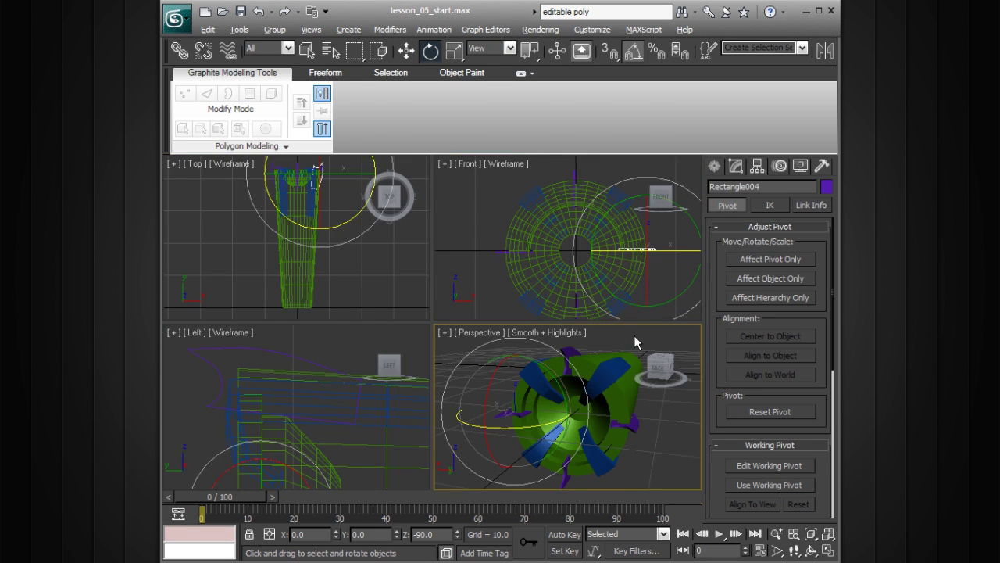
key("alt+w")
middle_click_drag(622, 322, 590, 313, "alt")
left_click(623, 360)
Step: Examine the four purple fins between the blue claws around the body's front rim from several angles
middle_click_drag(622, 360, 562, 308, "alt")
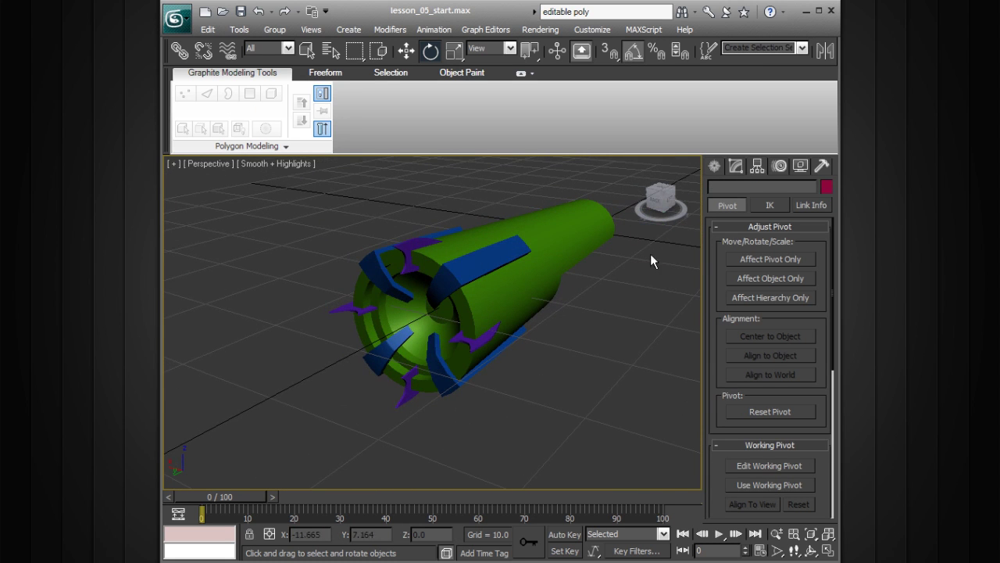
middle_click_drag(551, 371, 504, 340, "alt")
scroll(543, 347, "up", 5)
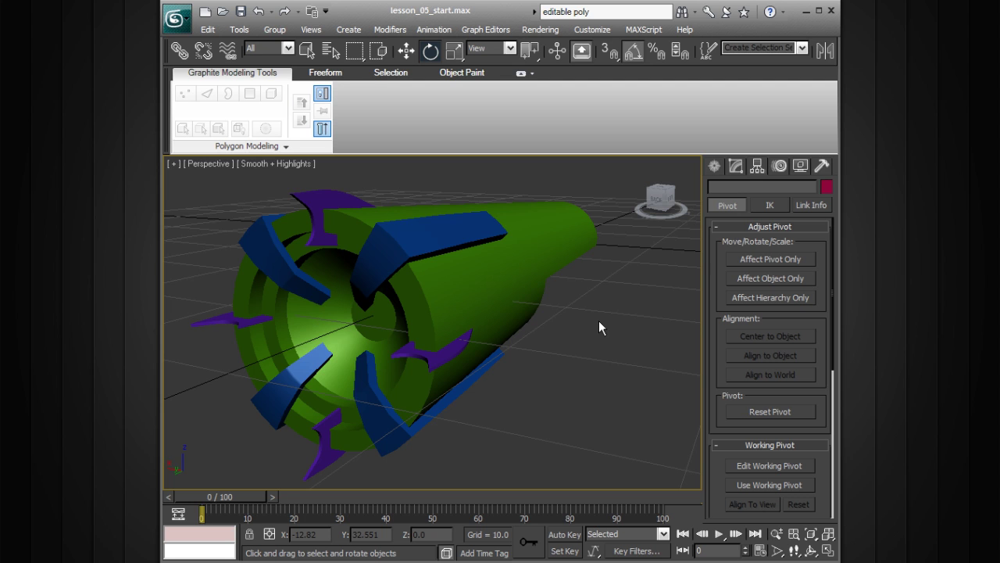
middle_click_drag(596, 330, 553, 364, "alt")
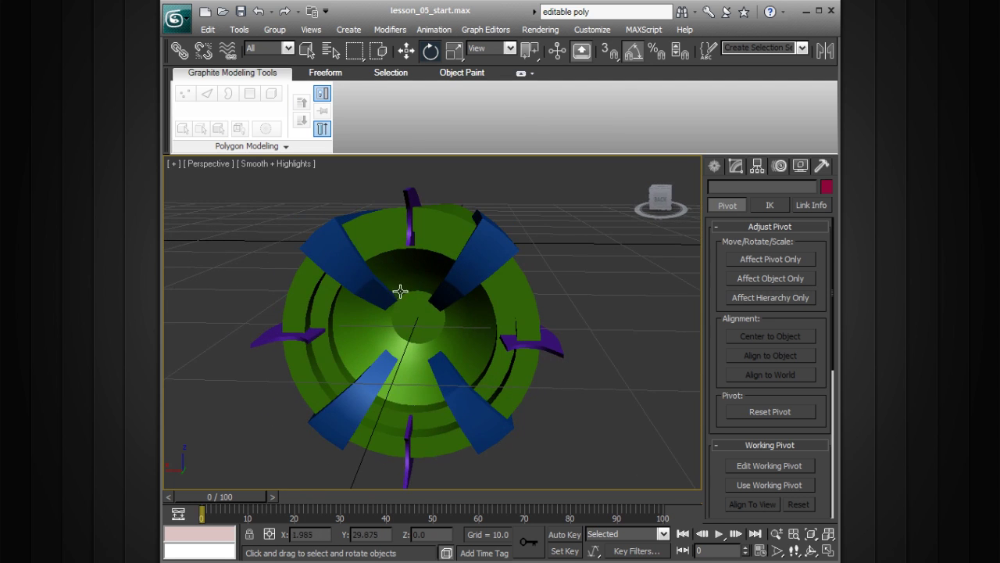
middle_click_drag(490, 309, 359, 275, "alt")
middle_click_drag(435, 333, 384, 276, "alt")
middle_click_drag(398, 321, 420, 322, "alt")
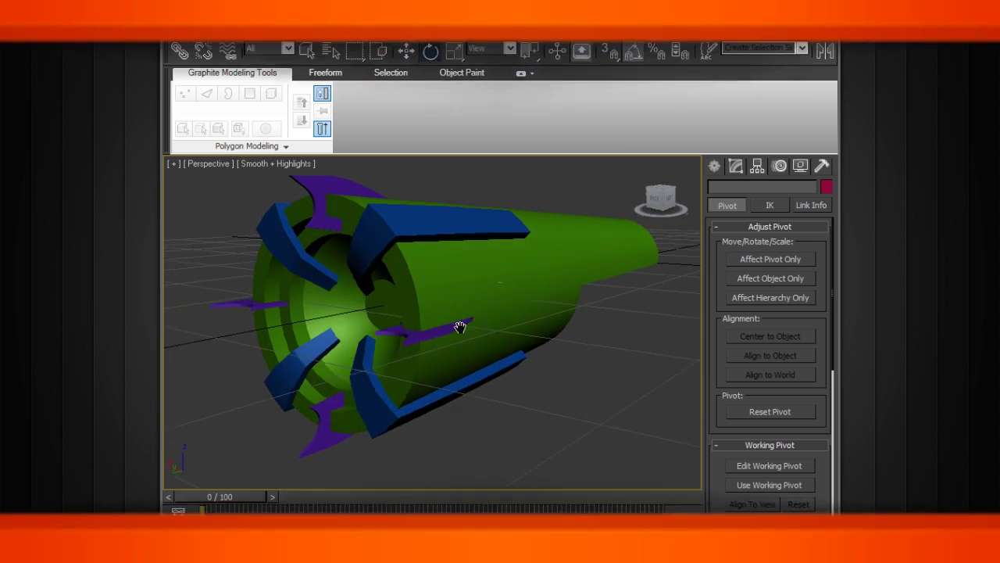